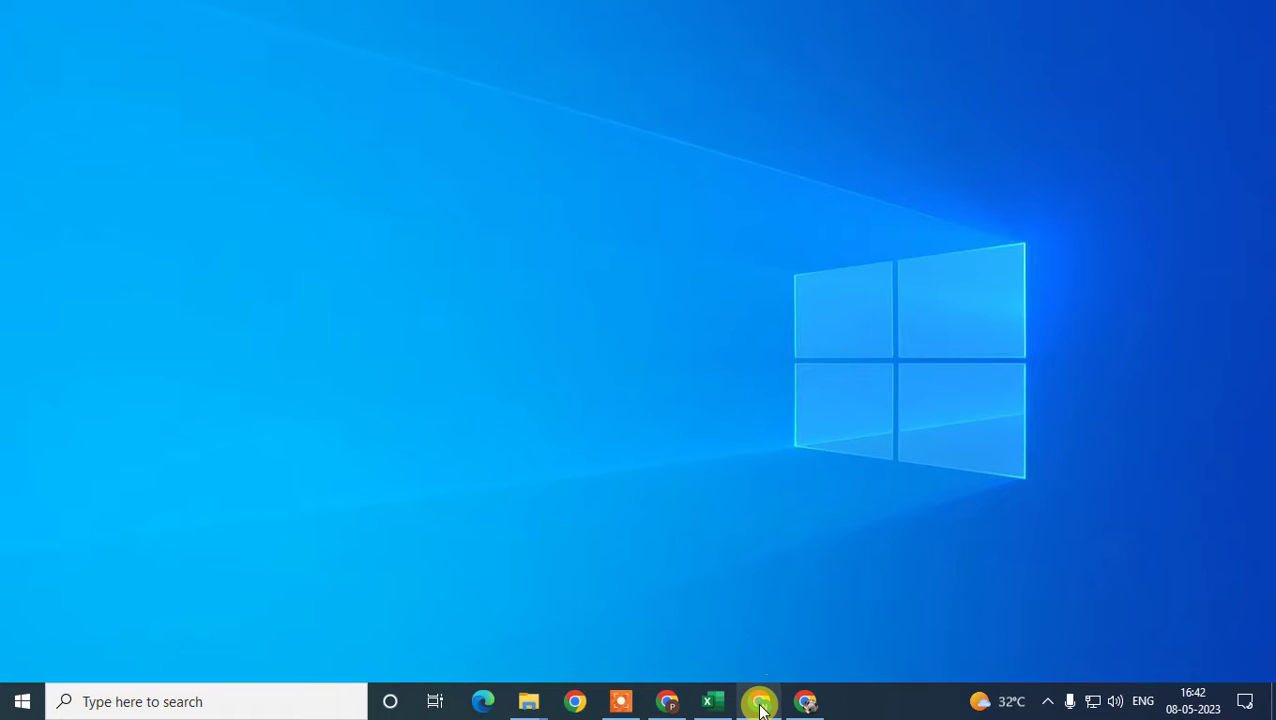
# Bring the browser forward and check the signed-in account details
pyautogui.click(760, 703)
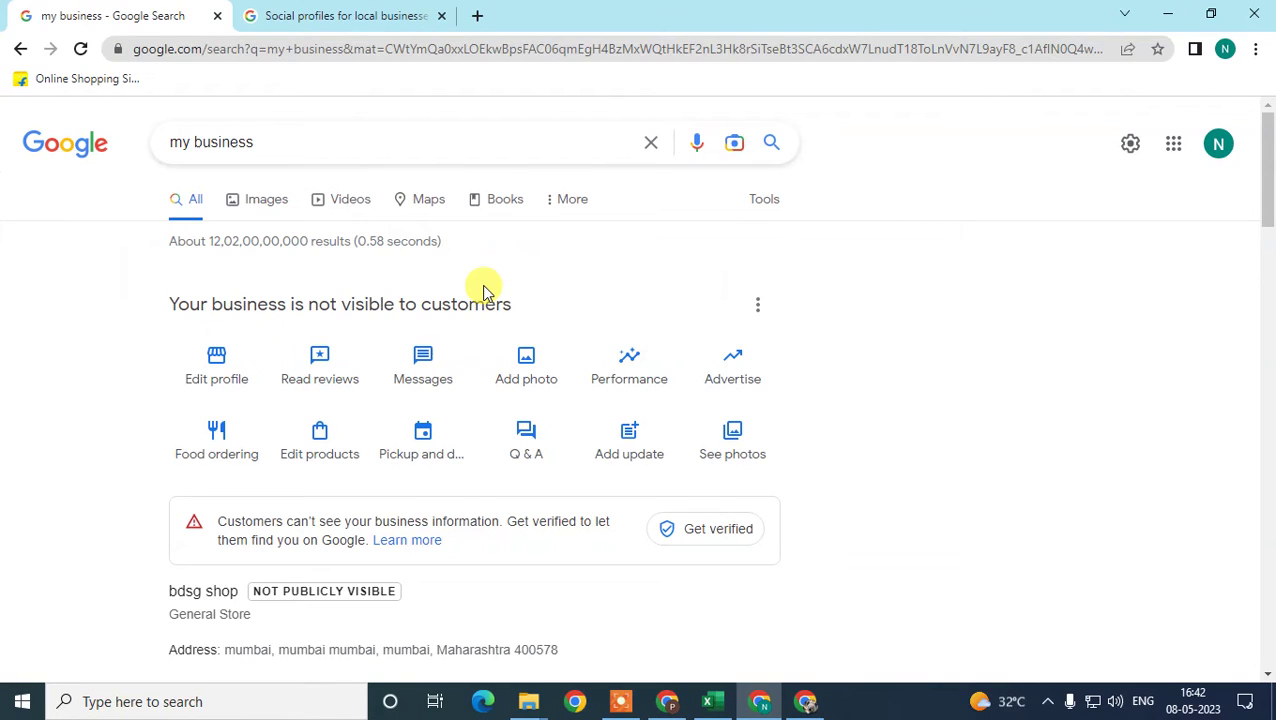
pyautogui.click(1216, 148)
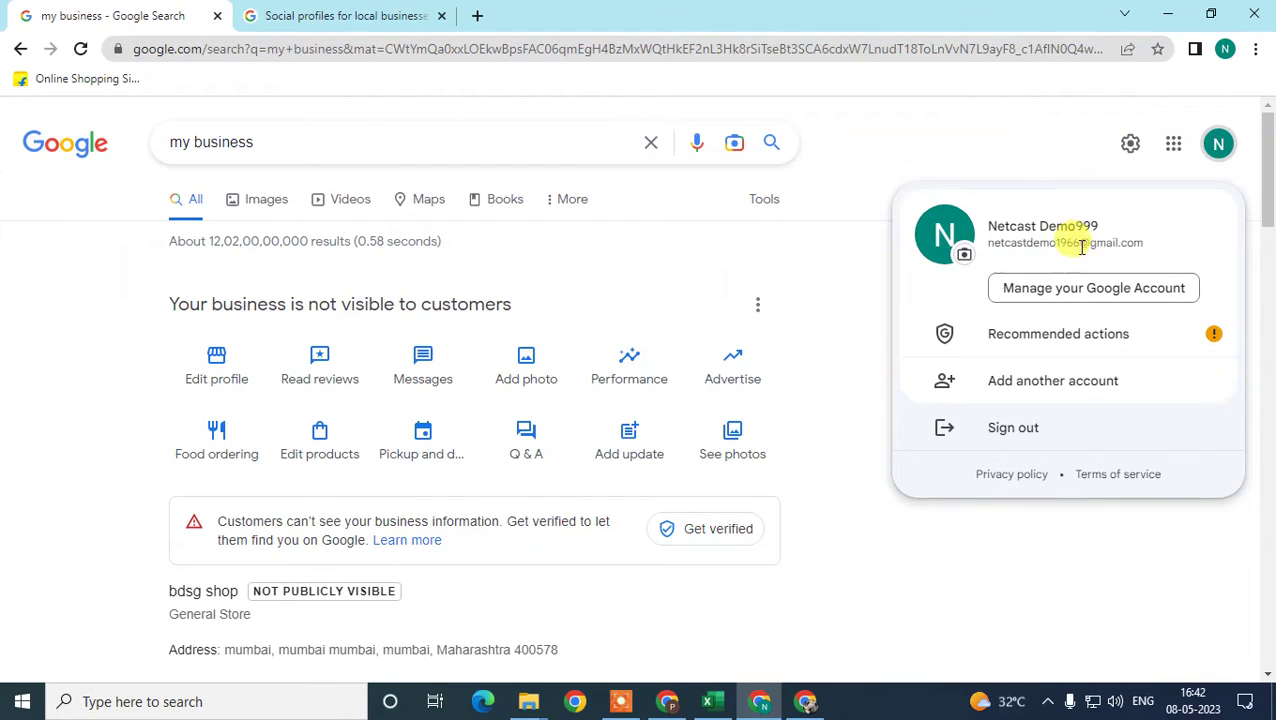
pyautogui.click(849, 100)
# Rerun the 'my business' search and open View all Business Profiles
pyautogui.click(286, 141)
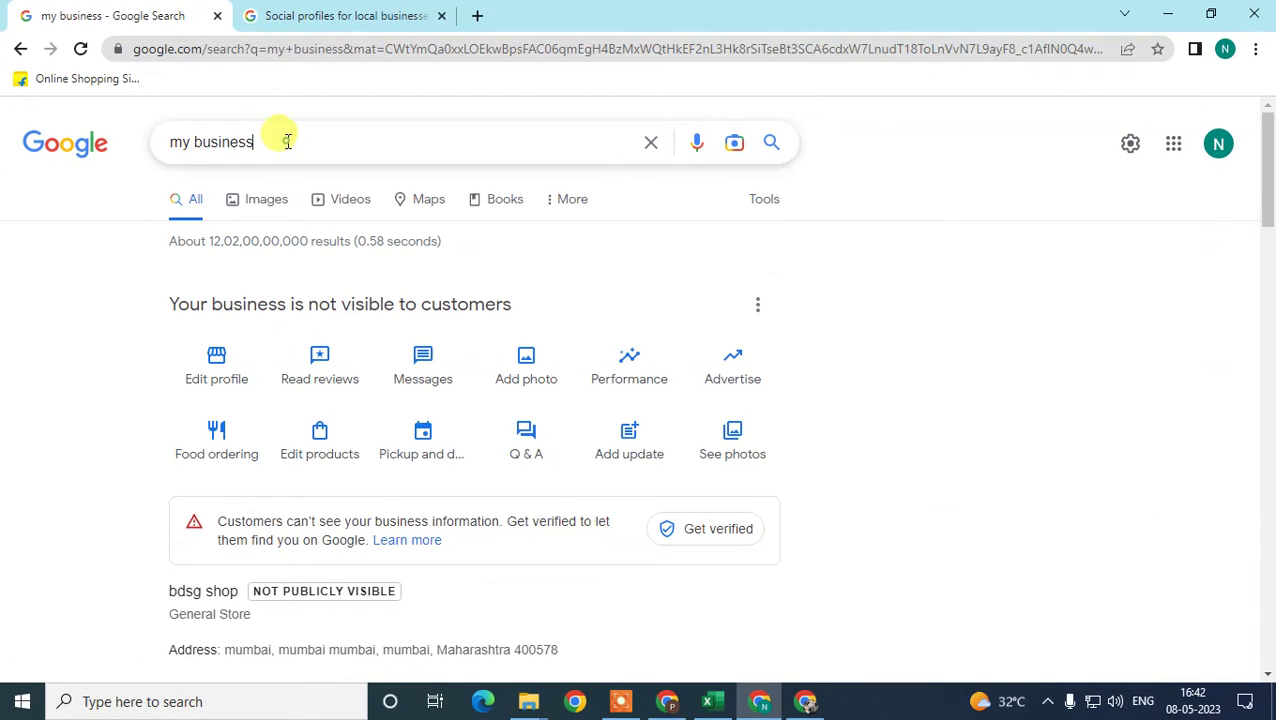
pyautogui.press('Return')
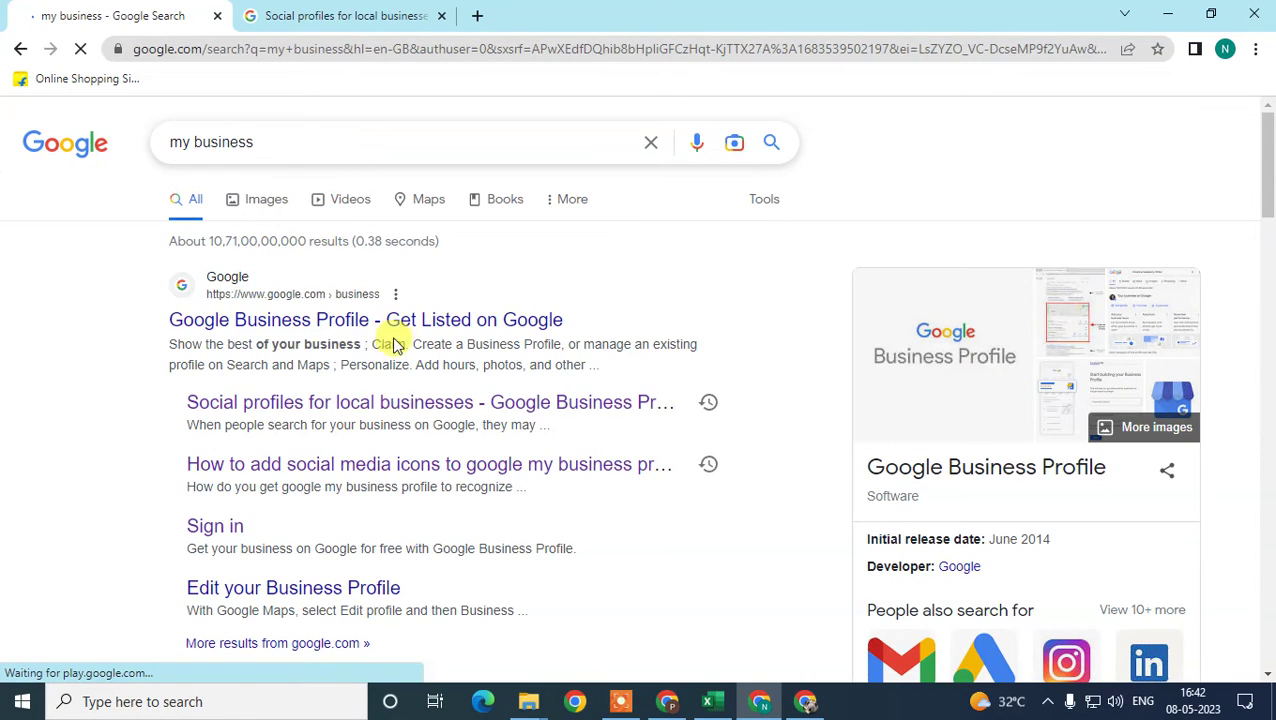
pyautogui.scroll(-4, 400, 330)
pyautogui.scroll(-1, 313, 356)
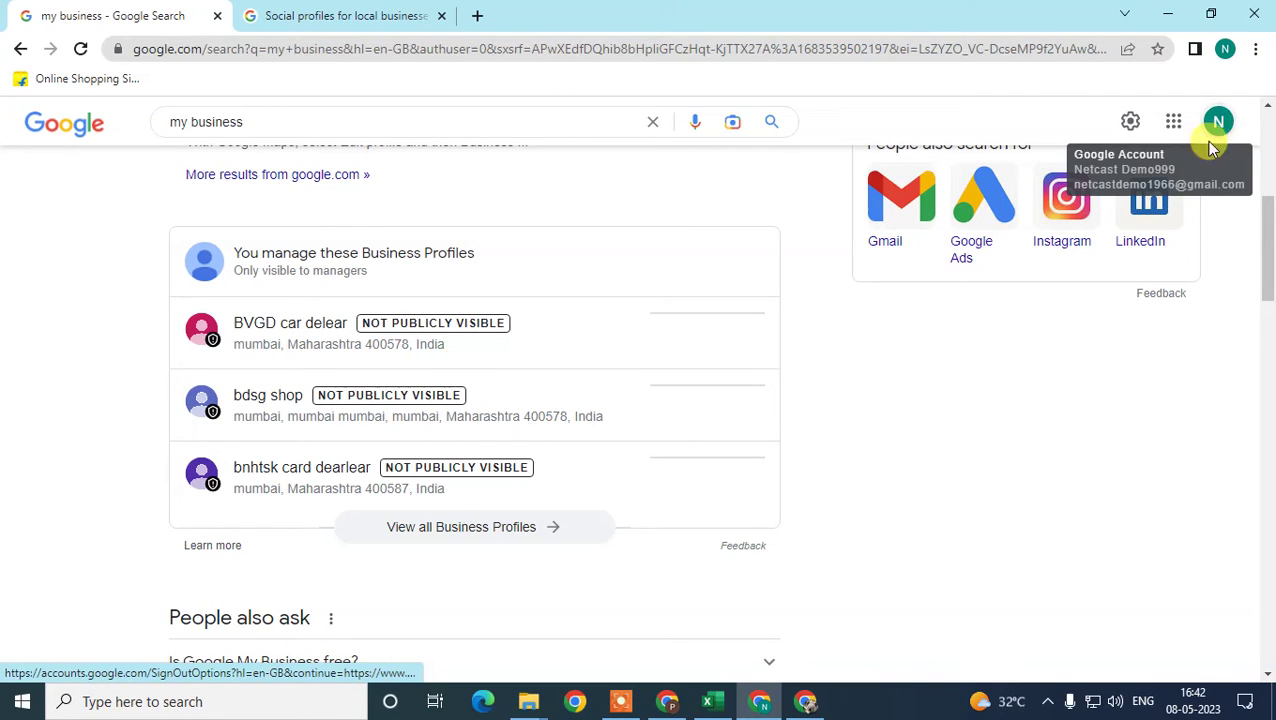
pyautogui.click(423, 527)
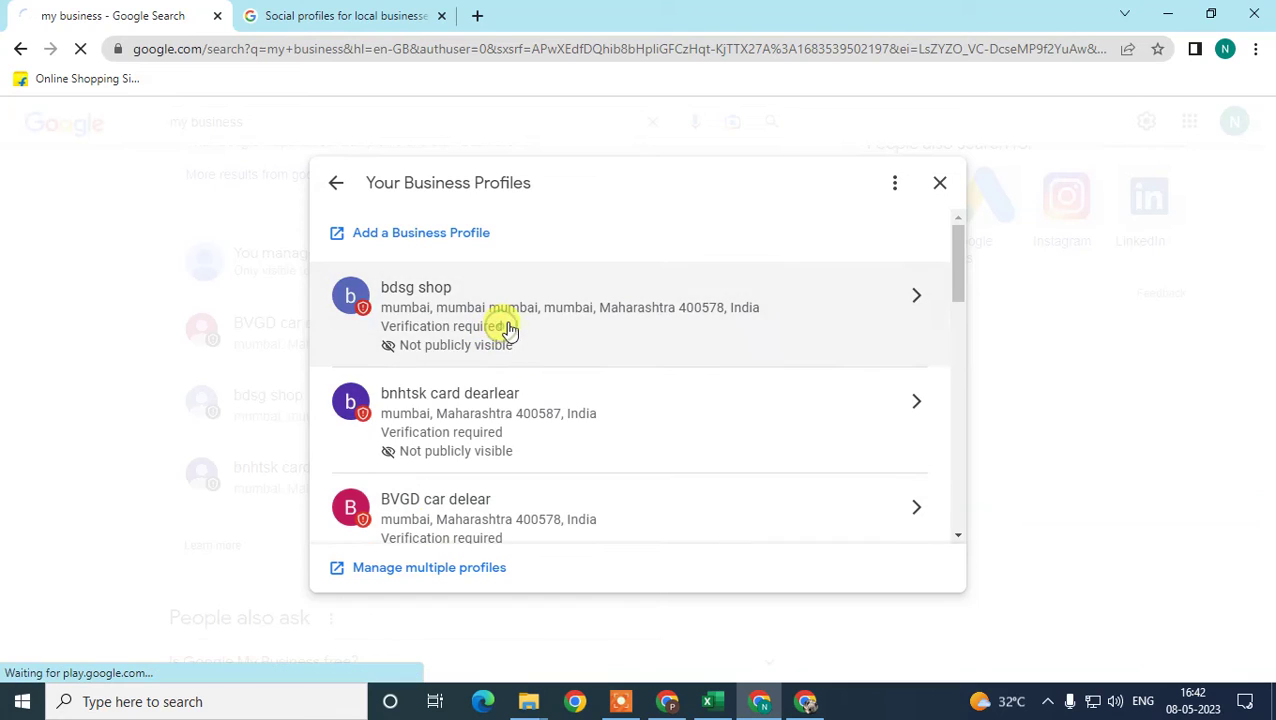
# Open the bdsg shop profile and its Edit profile business information
pyautogui.click(509, 330)
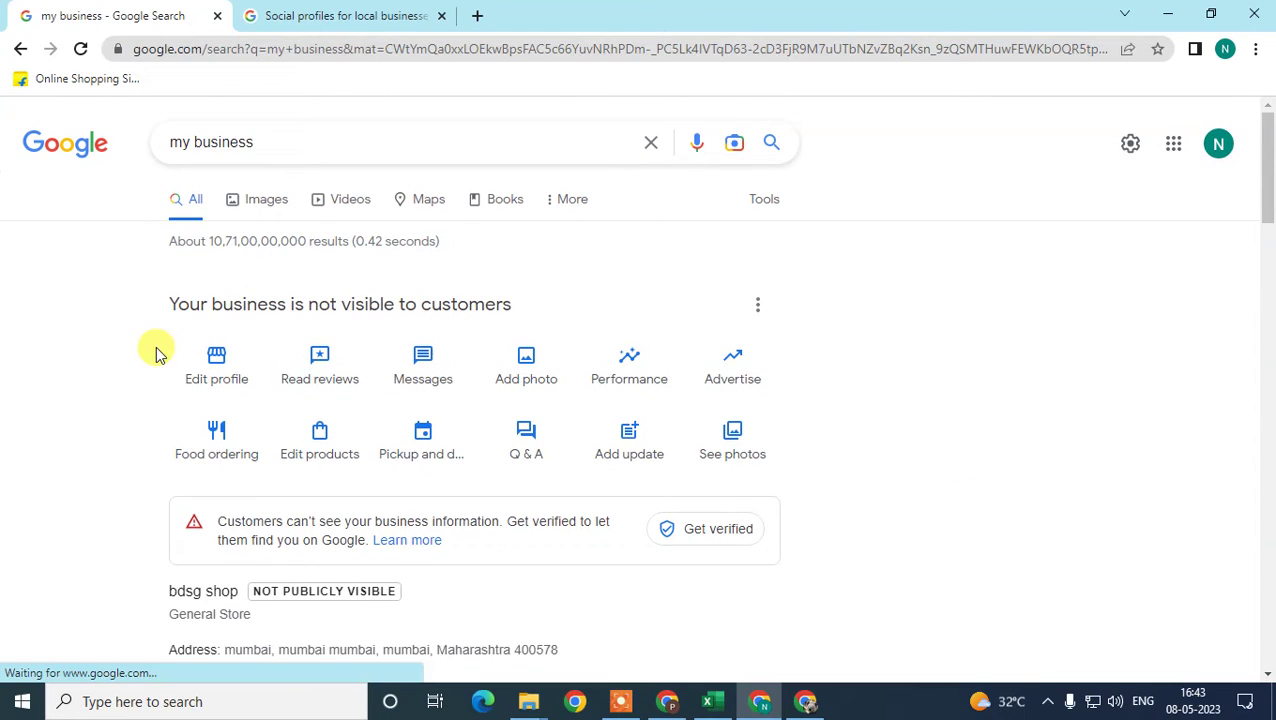
pyautogui.click(224, 372)
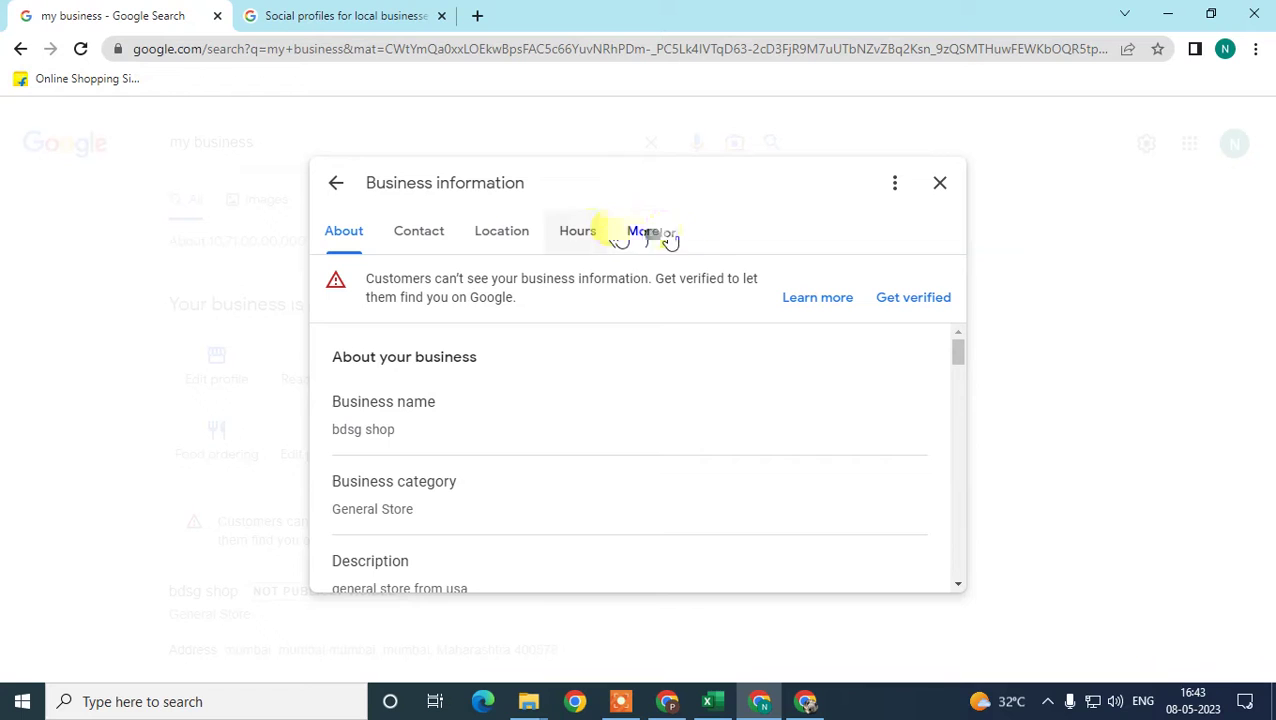
pyautogui.scroll(-10, 560, 448)
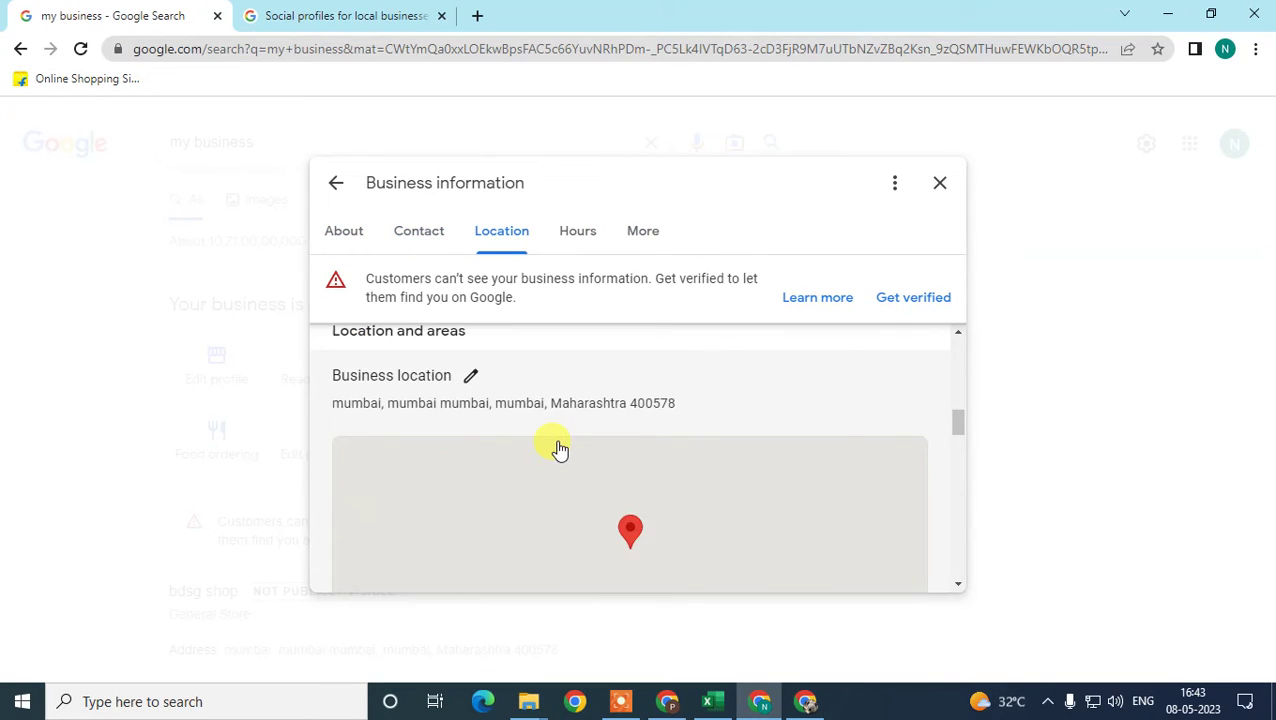
pyautogui.scroll(-3, 556, 447)
pyautogui.scroll(15, 556, 447)
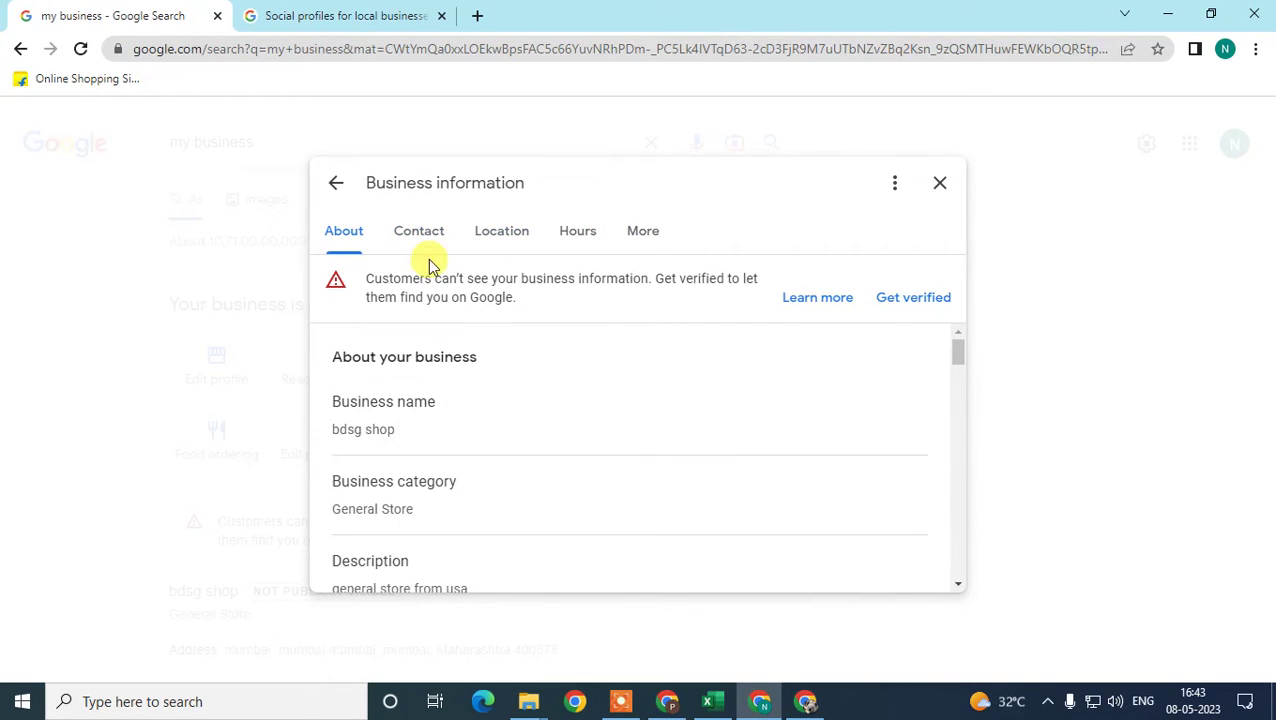
# Browse the Contact, Hours and More tabs, then close the editor to the unverified profile panel
pyautogui.click(428, 243)
pyautogui.click(577, 231)
pyautogui.click(643, 231)
pyautogui.click(336, 232)
pyautogui.click(940, 183)
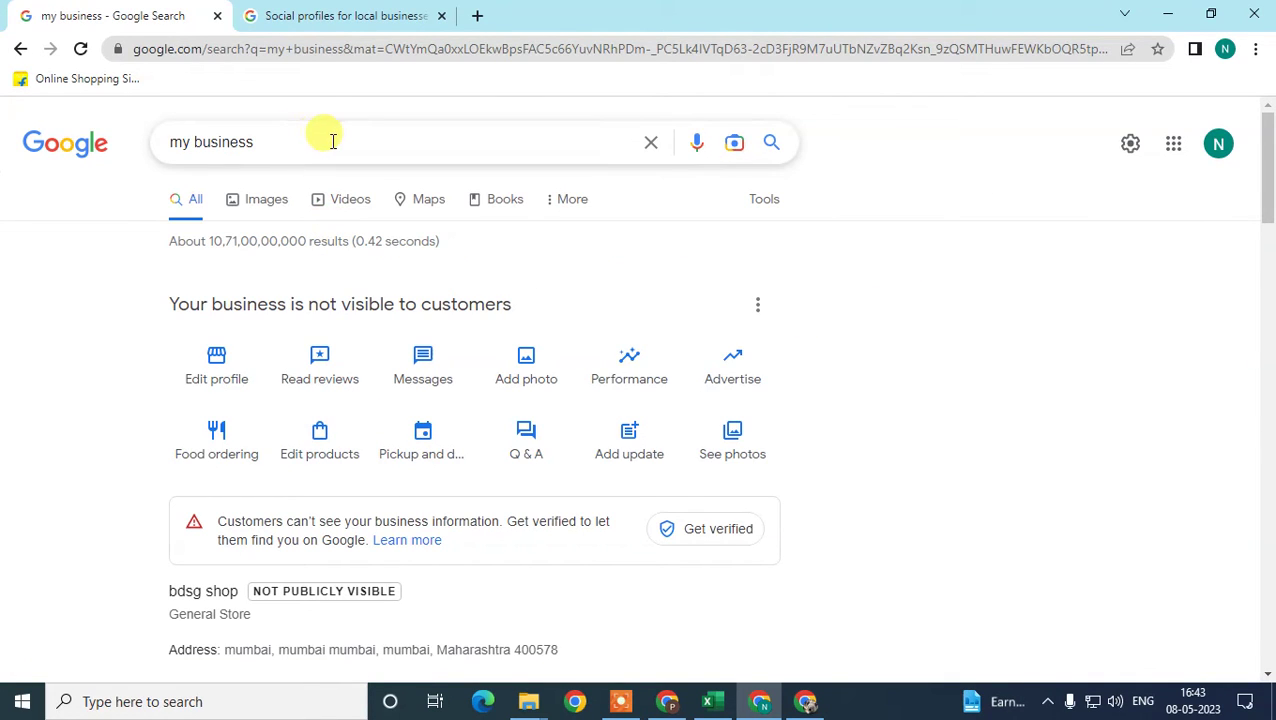
pyautogui.scroll(-1, 1268, 190)
pyautogui.scroll(1, 1268, 150)
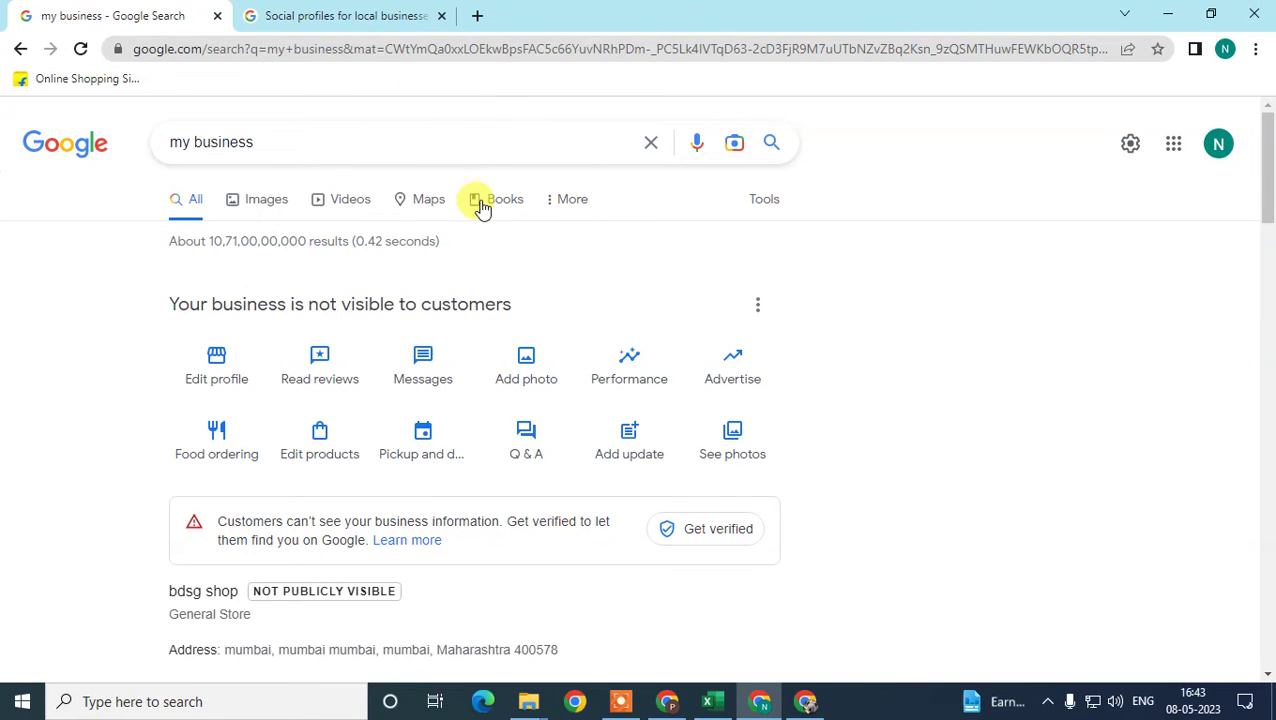
# Return to the 'social profile for local business' results and open the Social profiles for local businesses article
pyautogui.click(350, 12)
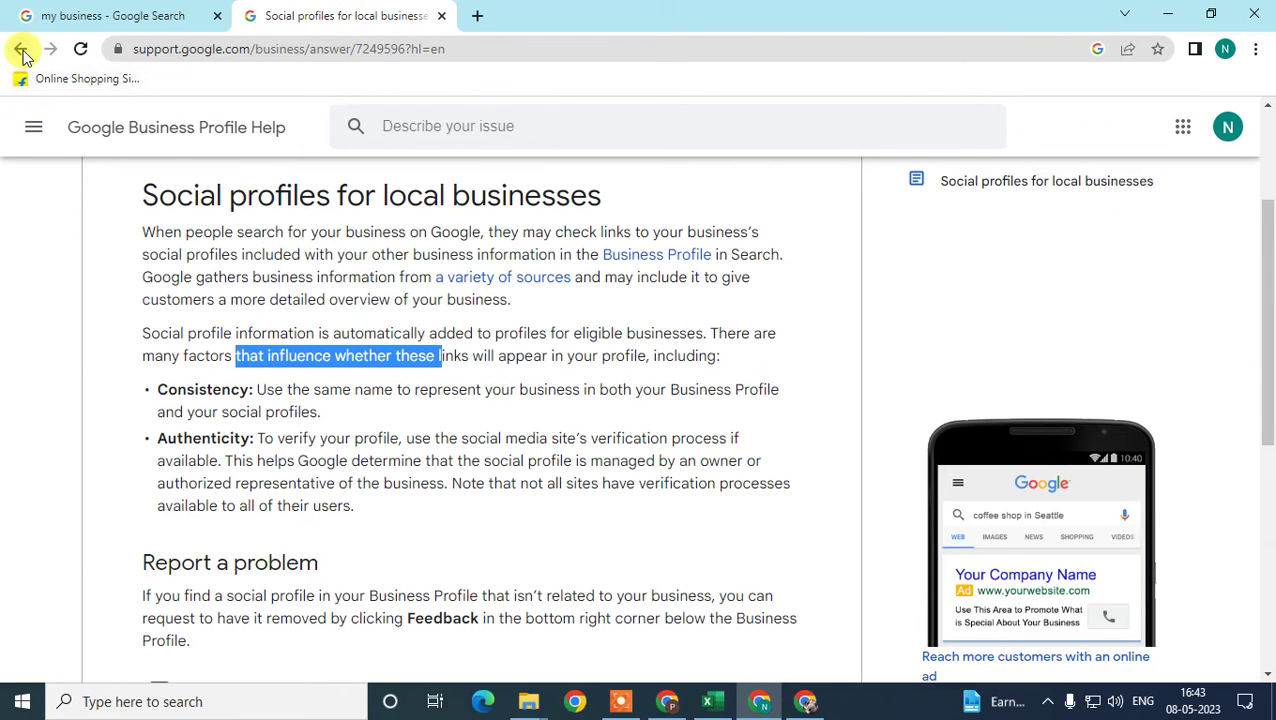
pyautogui.click(21, 48)
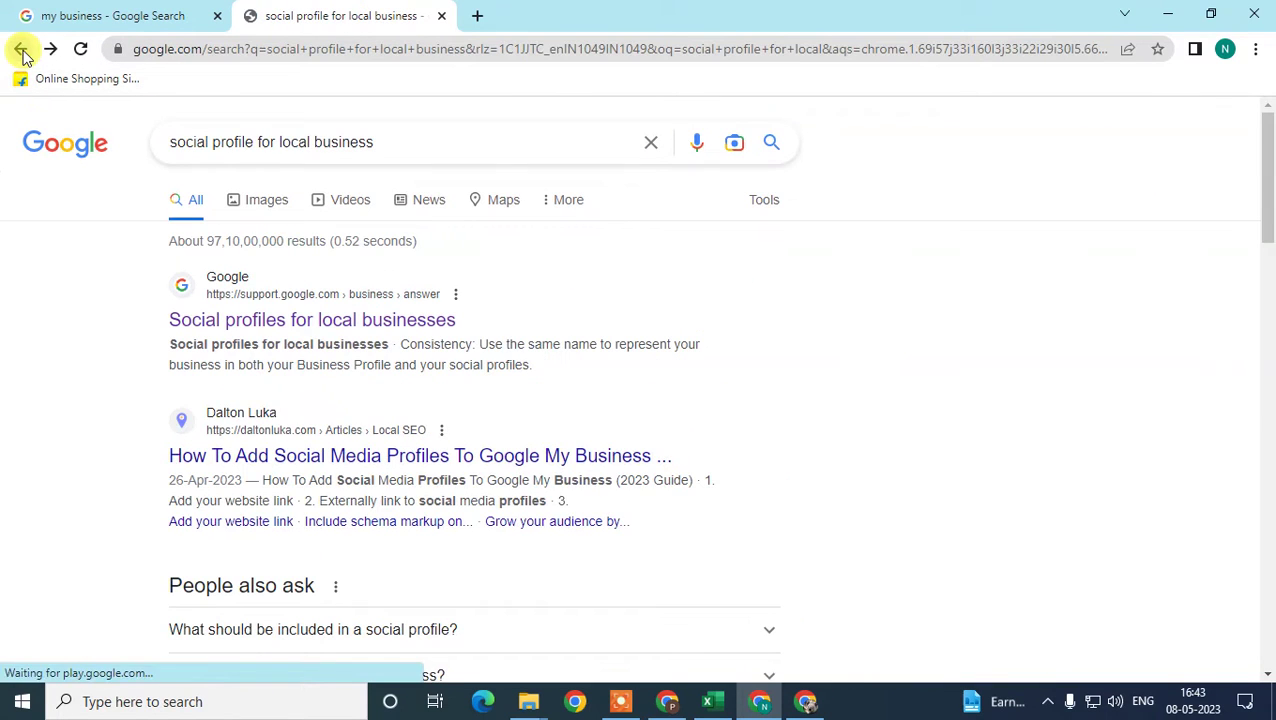
pyautogui.click(177, 142)
pyautogui.tripleClick(353, 140)
pyautogui.click(46, 273)
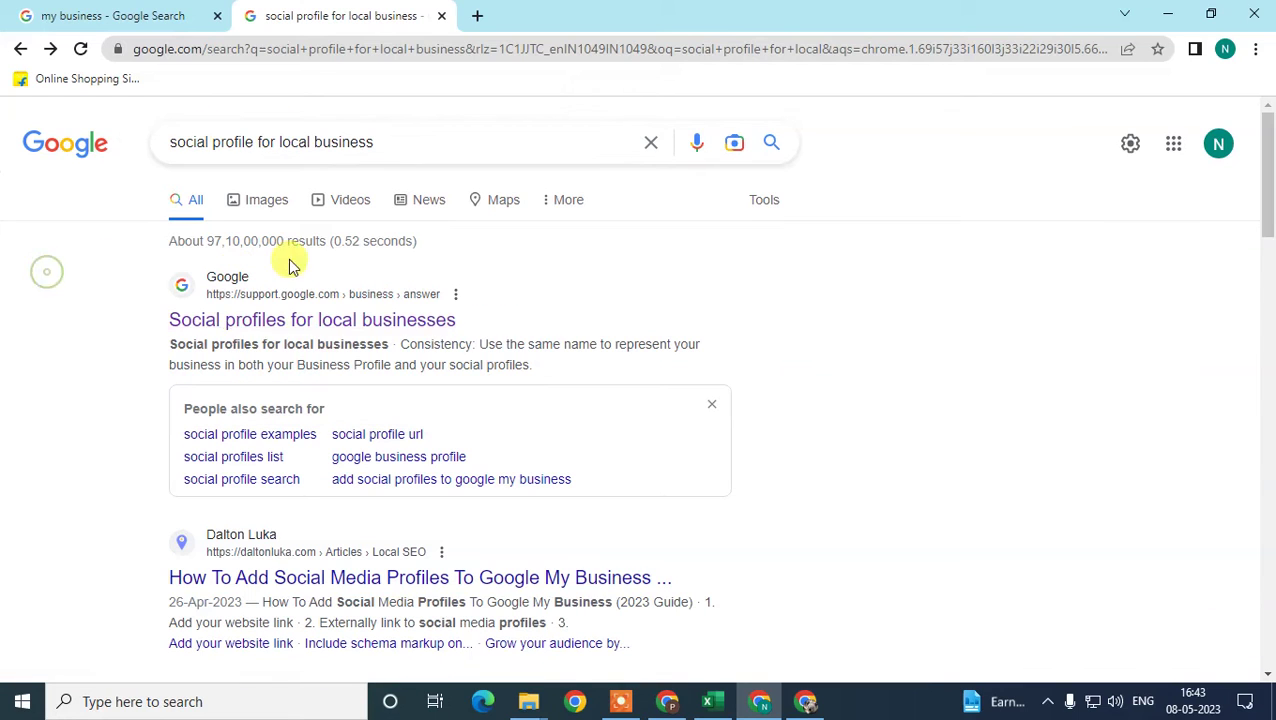
pyautogui.click(319, 321)
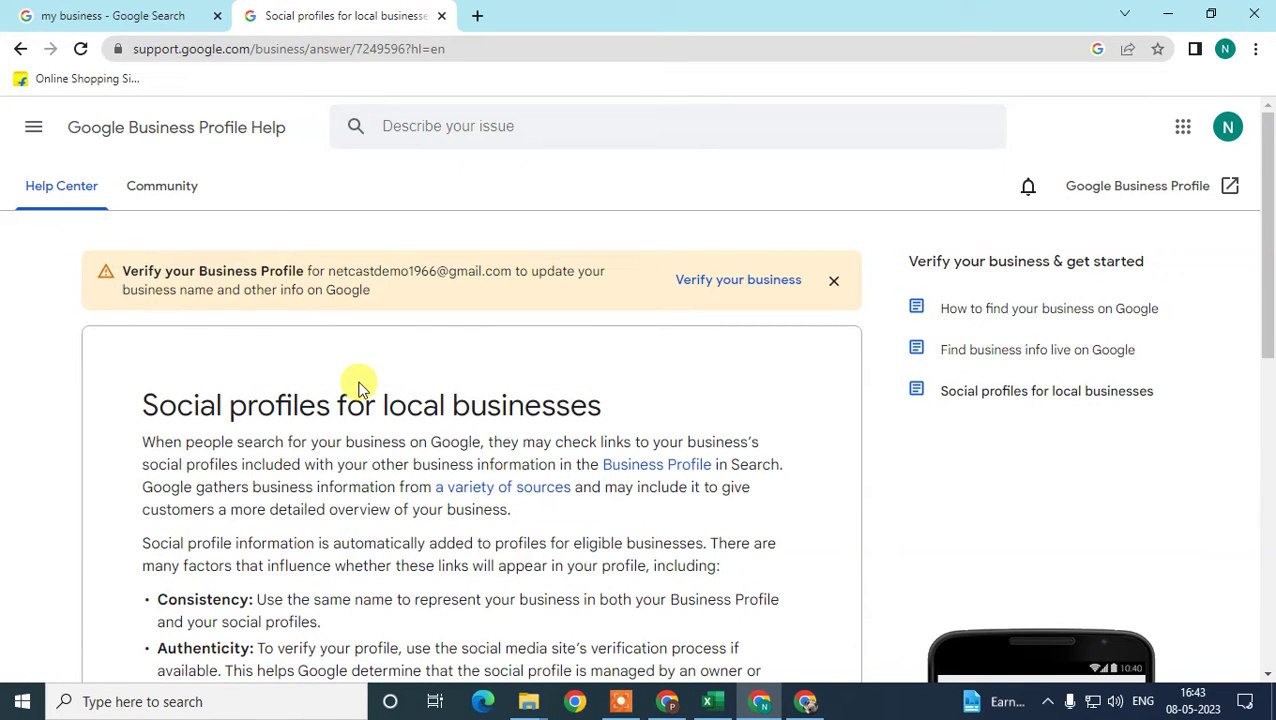
# Skim the article, briefly highlighting it from the heading down
pyautogui.scroll(-2, 358, 384)
pyautogui.moveTo(138, 216); pyautogui.dragTo(570, 589)
pyautogui.scroll(-1, 561, 498)
pyautogui.click(476, 447)
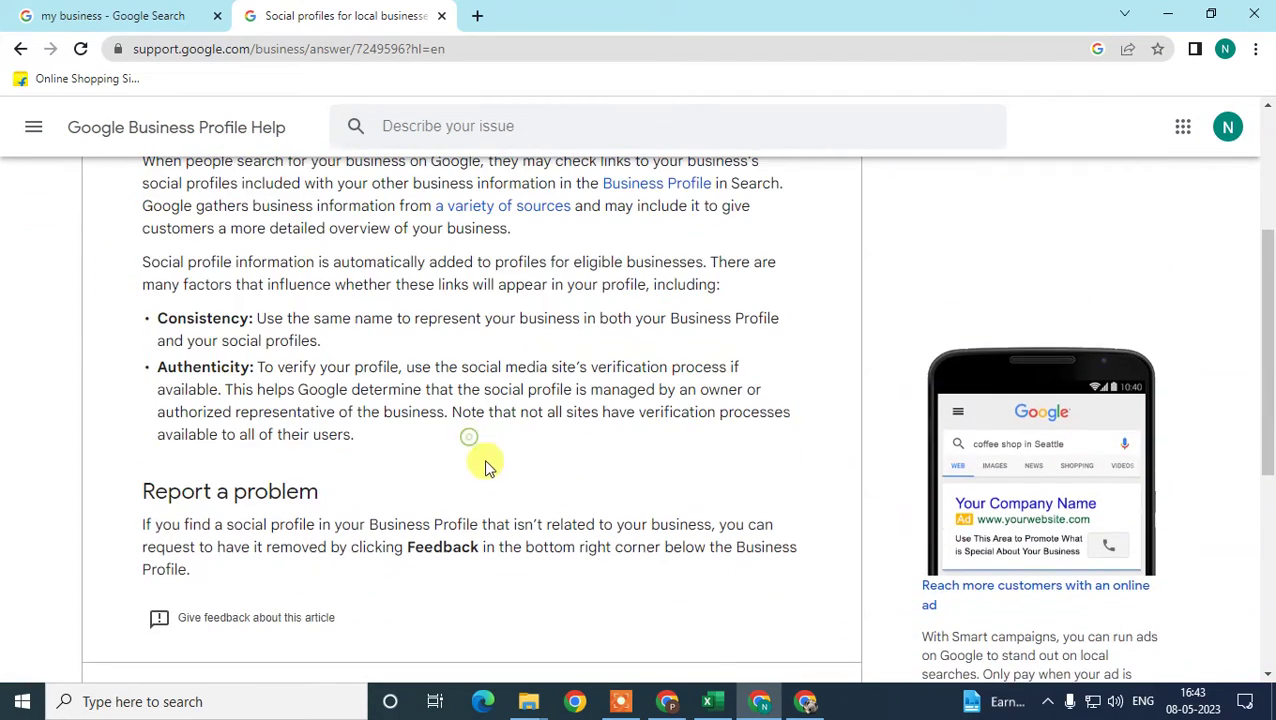
pyautogui.scroll(1, 494, 483)
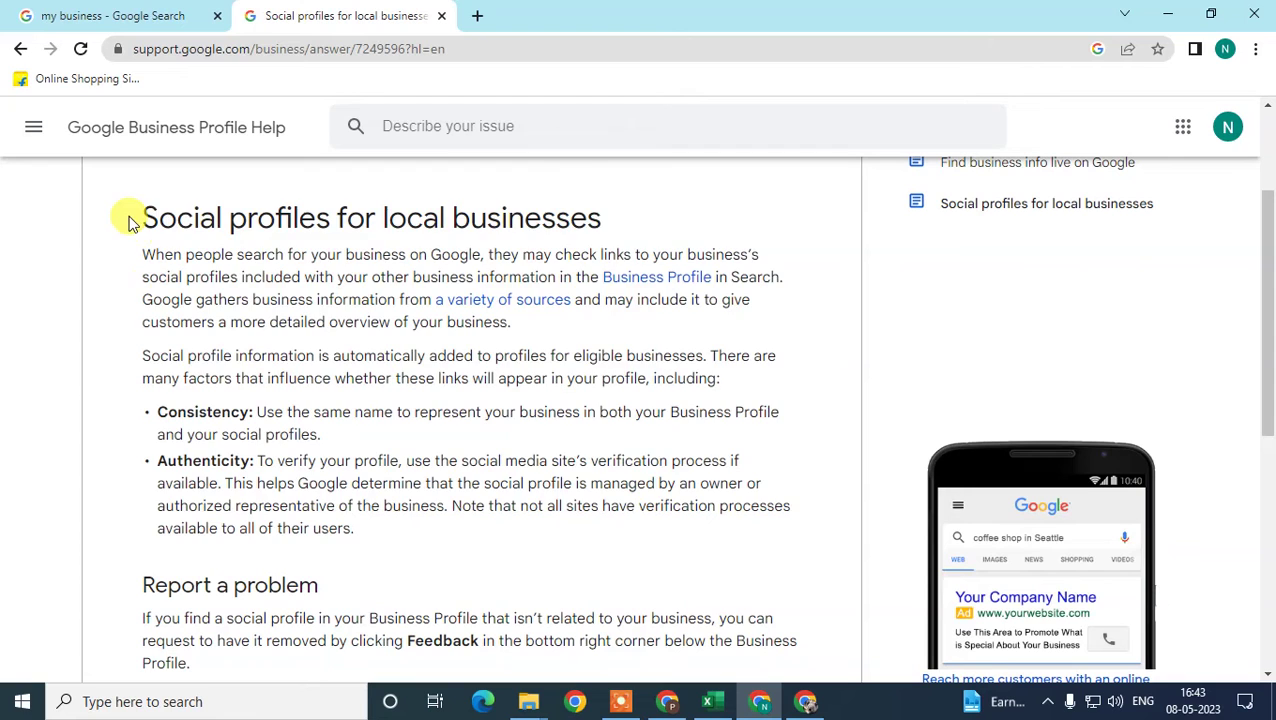
# Highlight the article from heading to Report a problem and the eligible businesses sentence
pyautogui.moveTo(131, 217); pyautogui.dragTo(460, 572)
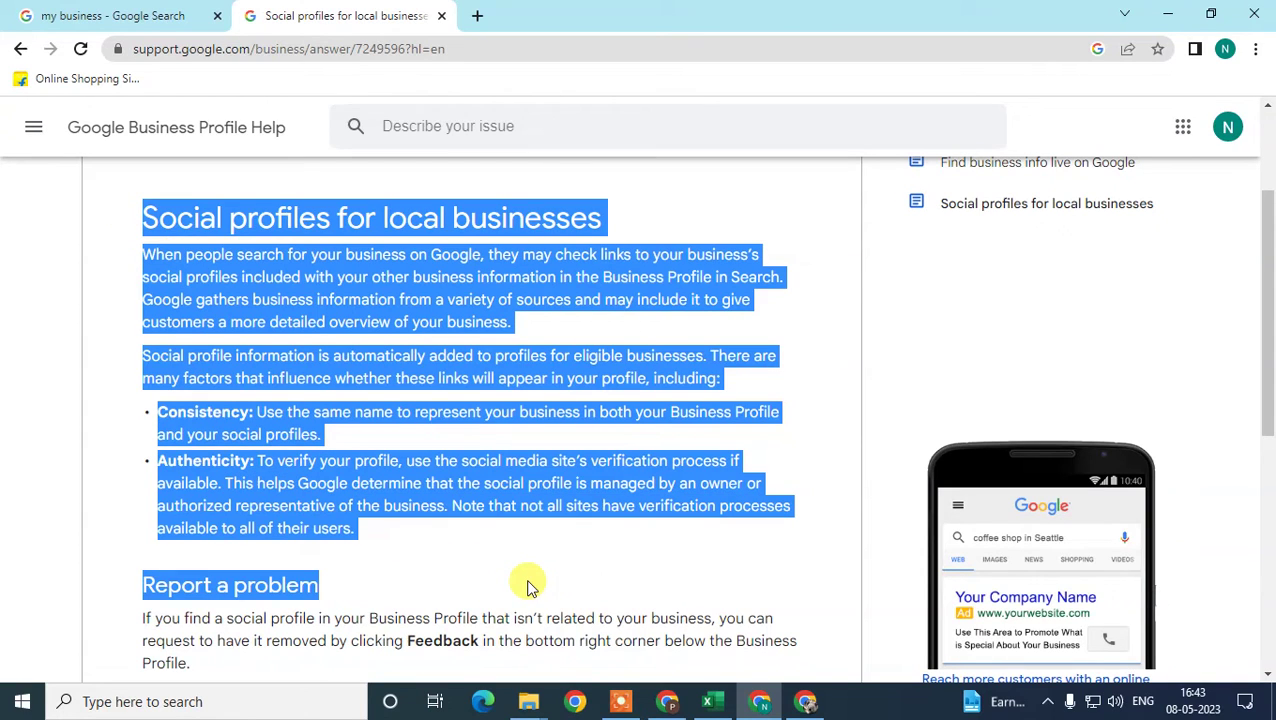
pyautogui.click(113, 253)
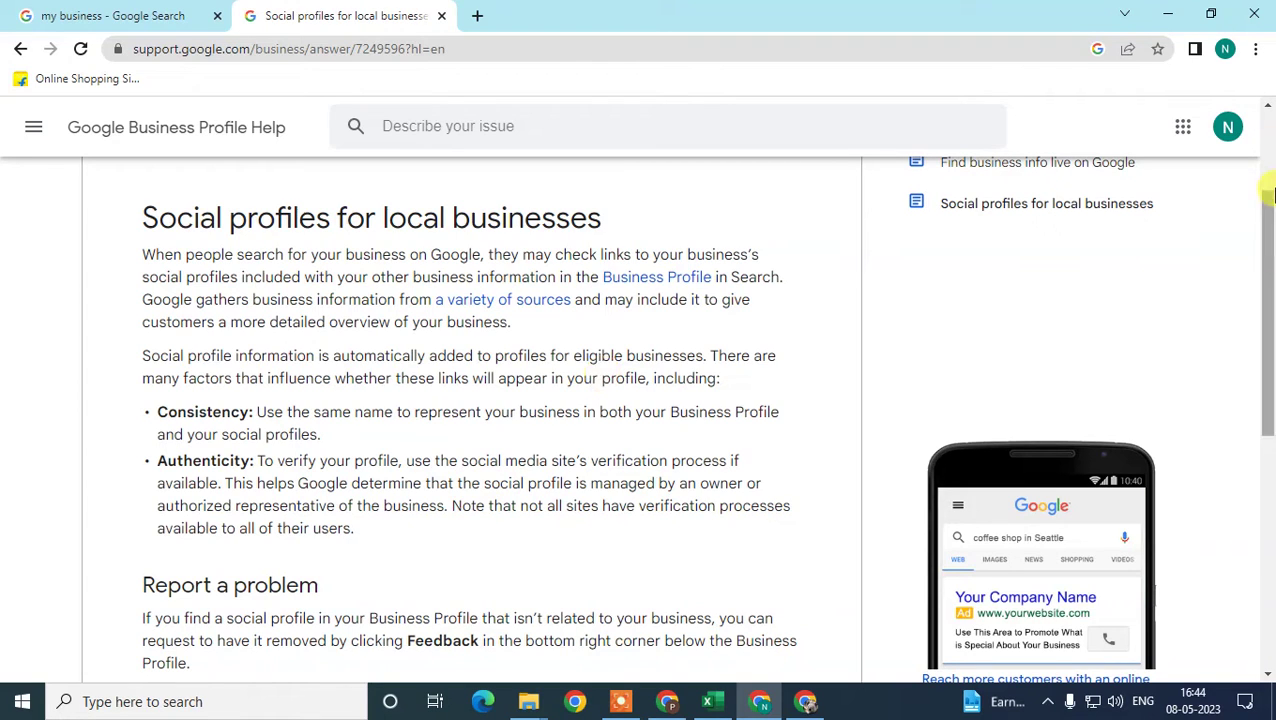
pyautogui.moveTo(1266, 245); pyautogui.dragTo(1266, 244)
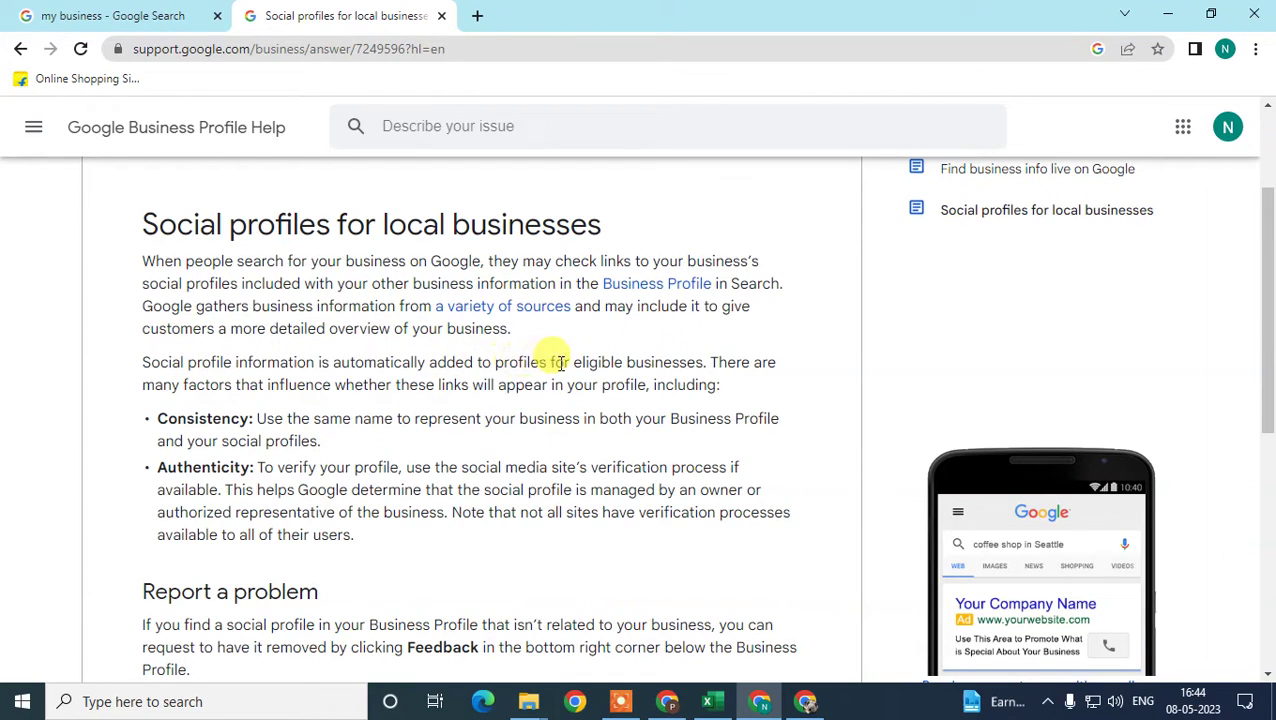
pyautogui.moveTo(585, 362); pyautogui.dragTo(713, 362)
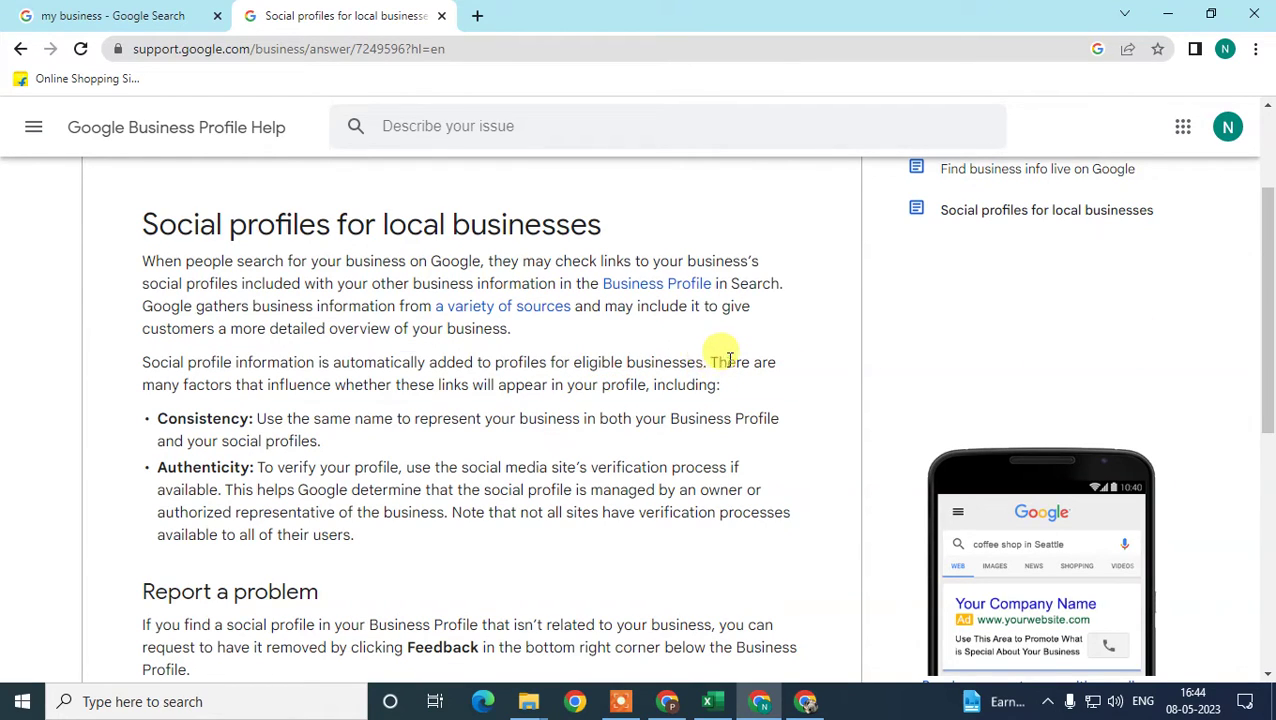
pyautogui.scroll(1, 740, 368)
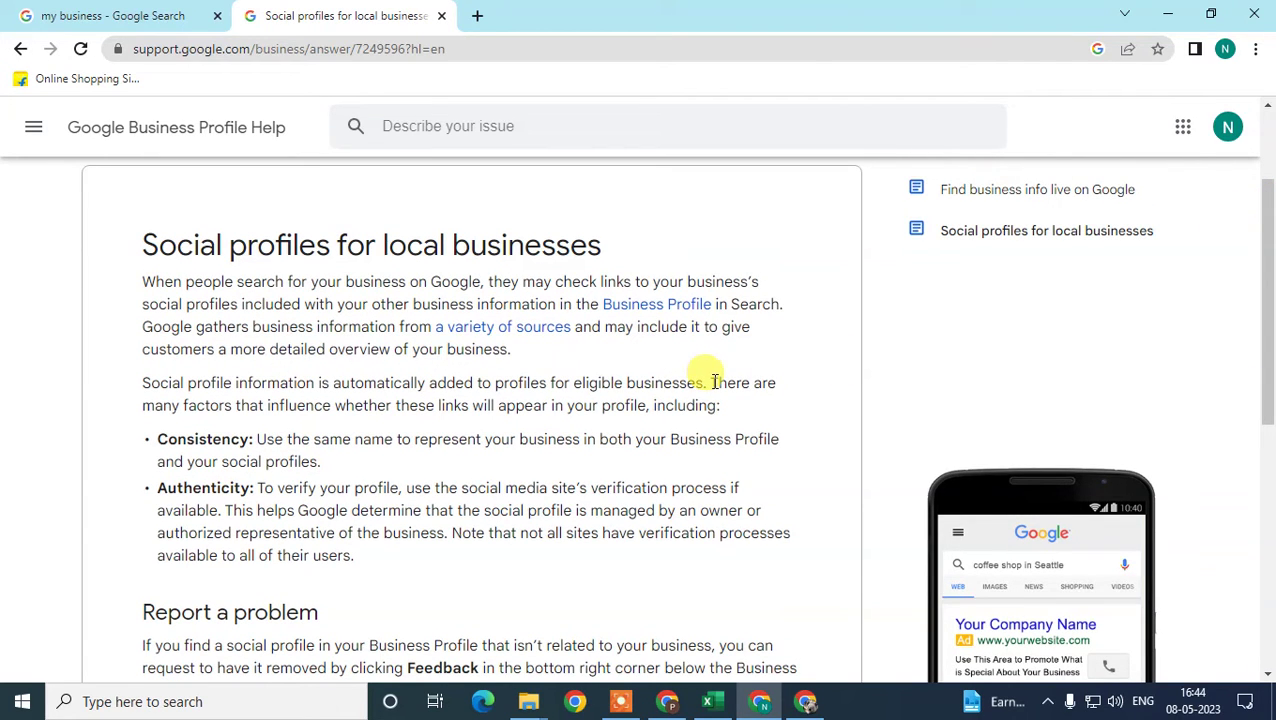
pyautogui.moveTo(714, 382); pyautogui.dragTo(806, 382)
pyautogui.click(237, 405)
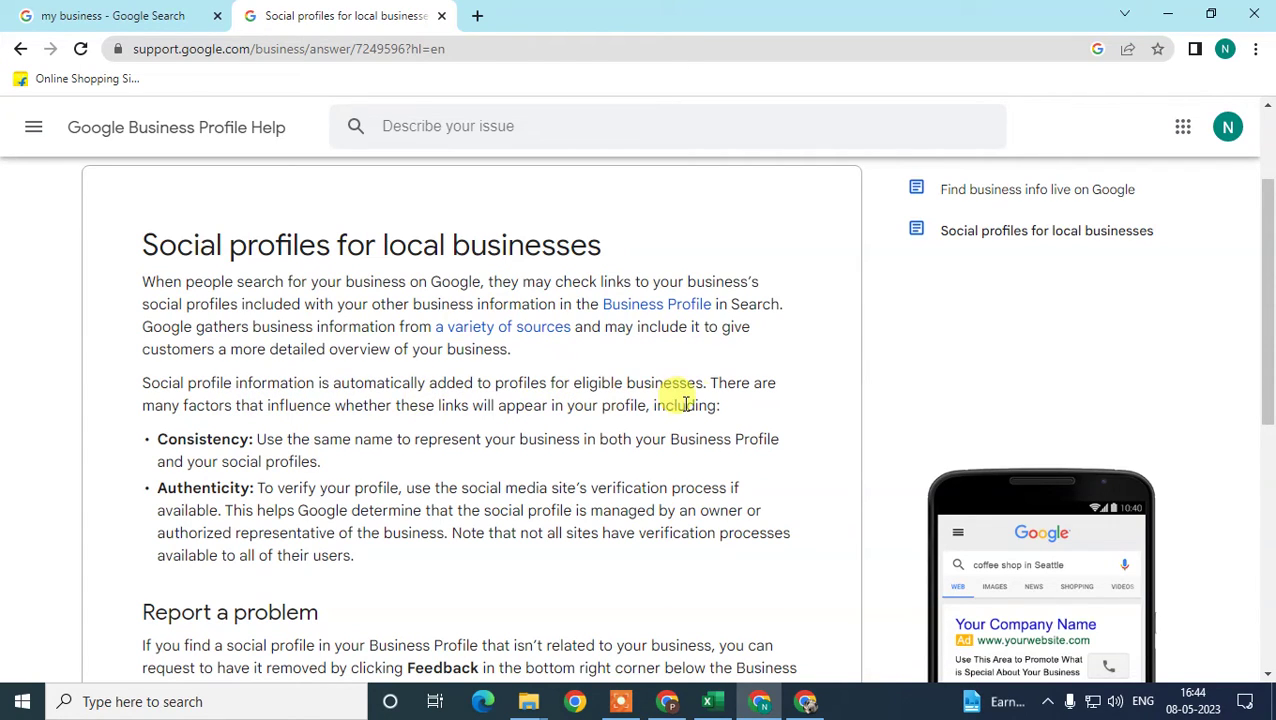
# Highlight the two bullets and the Consistency advice about using the same name
pyautogui.scroll(-1, 742, 410)
pyautogui.moveTo(382, 464); pyautogui.dragTo(157, 347)
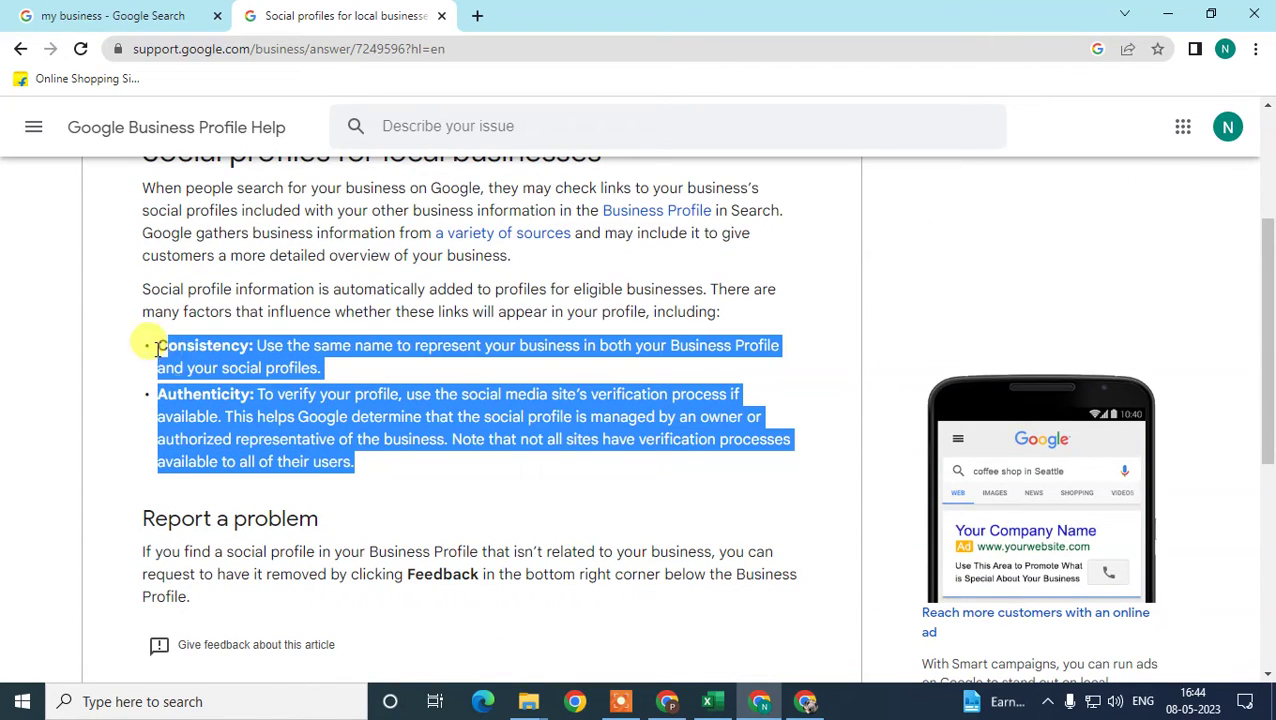
pyautogui.click(100, 378)
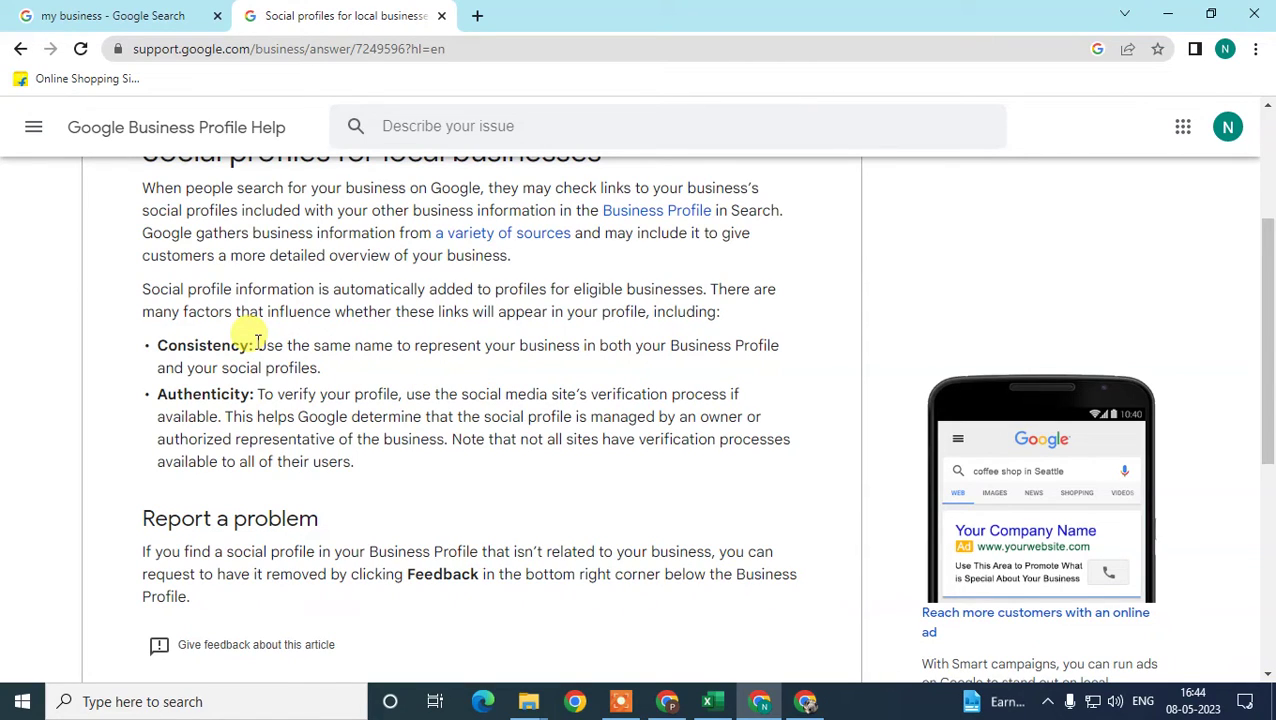
pyautogui.moveTo(669, 342); pyautogui.dragTo(675, 373)
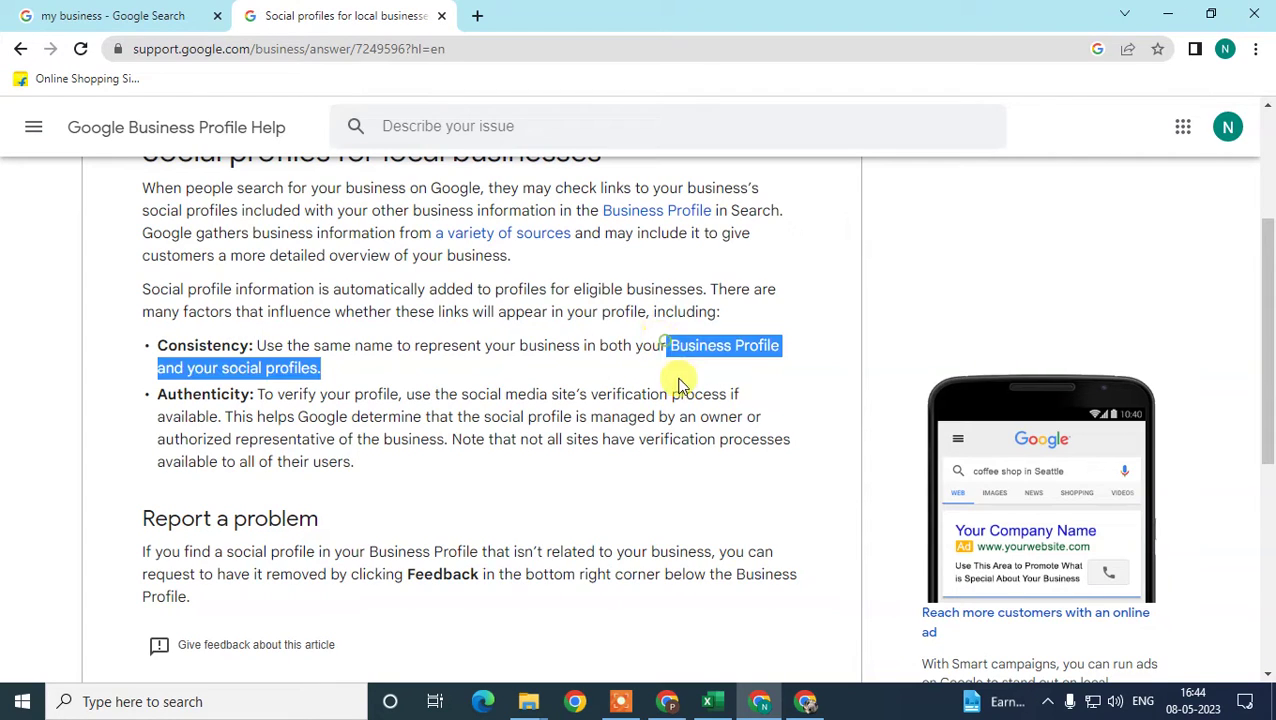
pyautogui.click(527, 347)
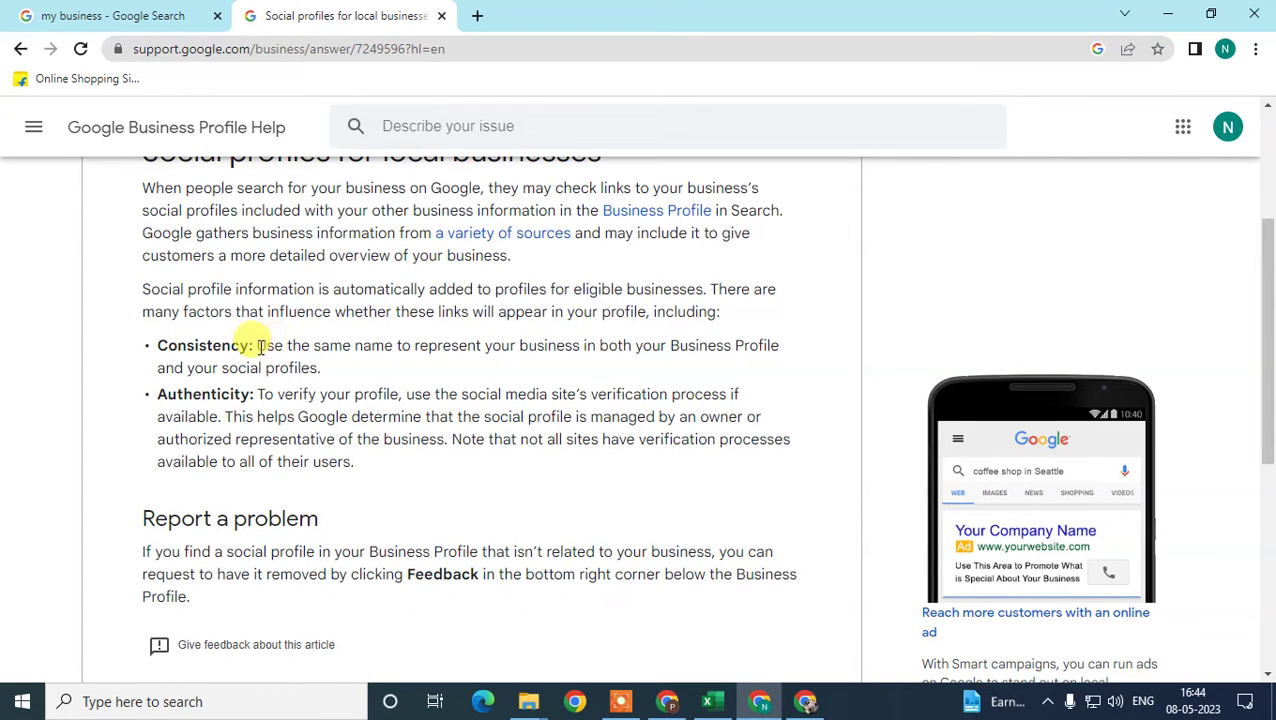
pyautogui.moveTo(255, 345); pyautogui.dragTo(345, 345)
pyautogui.click(427, 342)
pyautogui.moveTo(256, 345); pyautogui.dragTo(320, 345)
pyautogui.click(356, 339)
# Highlight the Authenticity phrases on verifying via each social media site's verification process
pyautogui.scroll(-1, 322, 396)
pyautogui.scroll(-1, 322, 396)
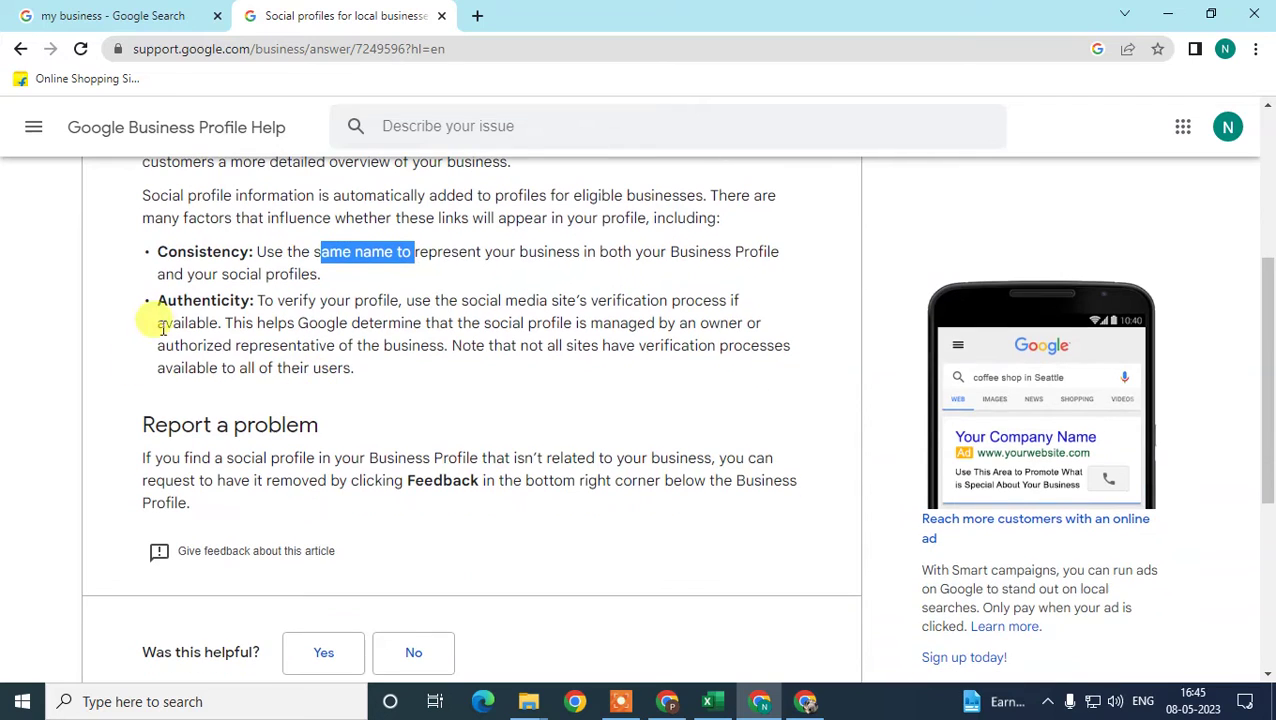
pyautogui.moveTo(263, 298); pyautogui.dragTo(345, 300)
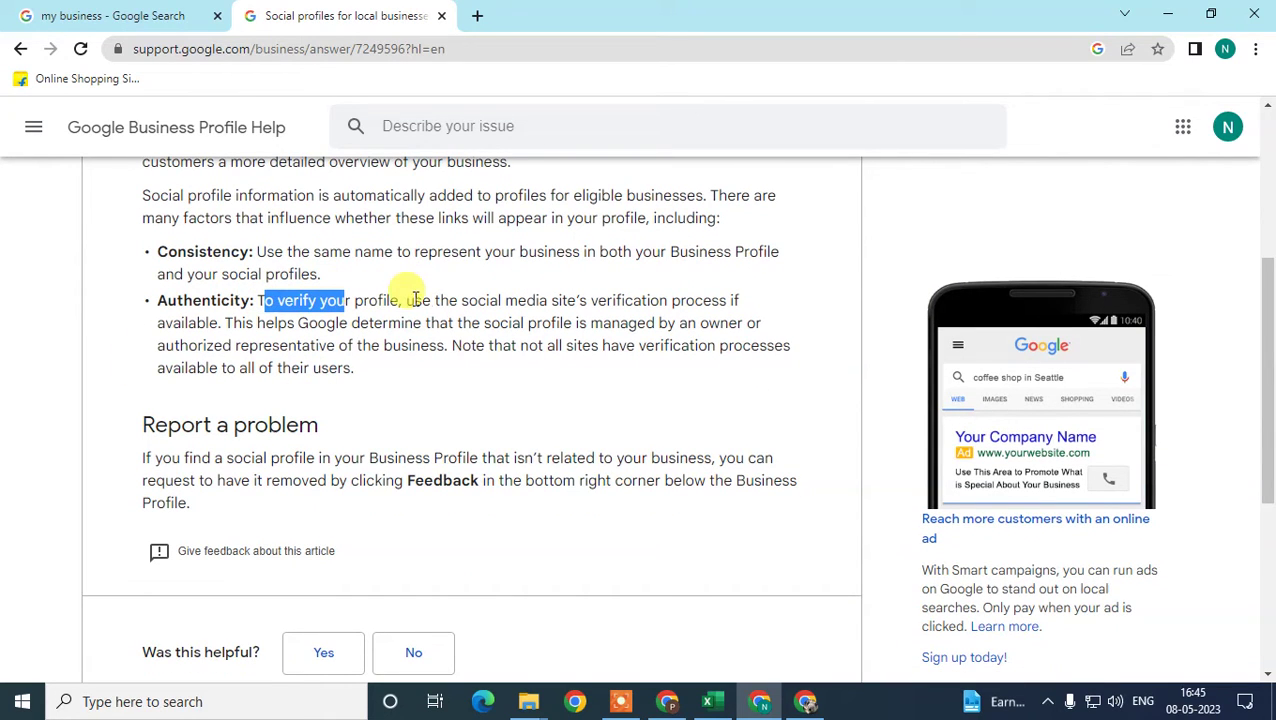
pyautogui.click(695, 303)
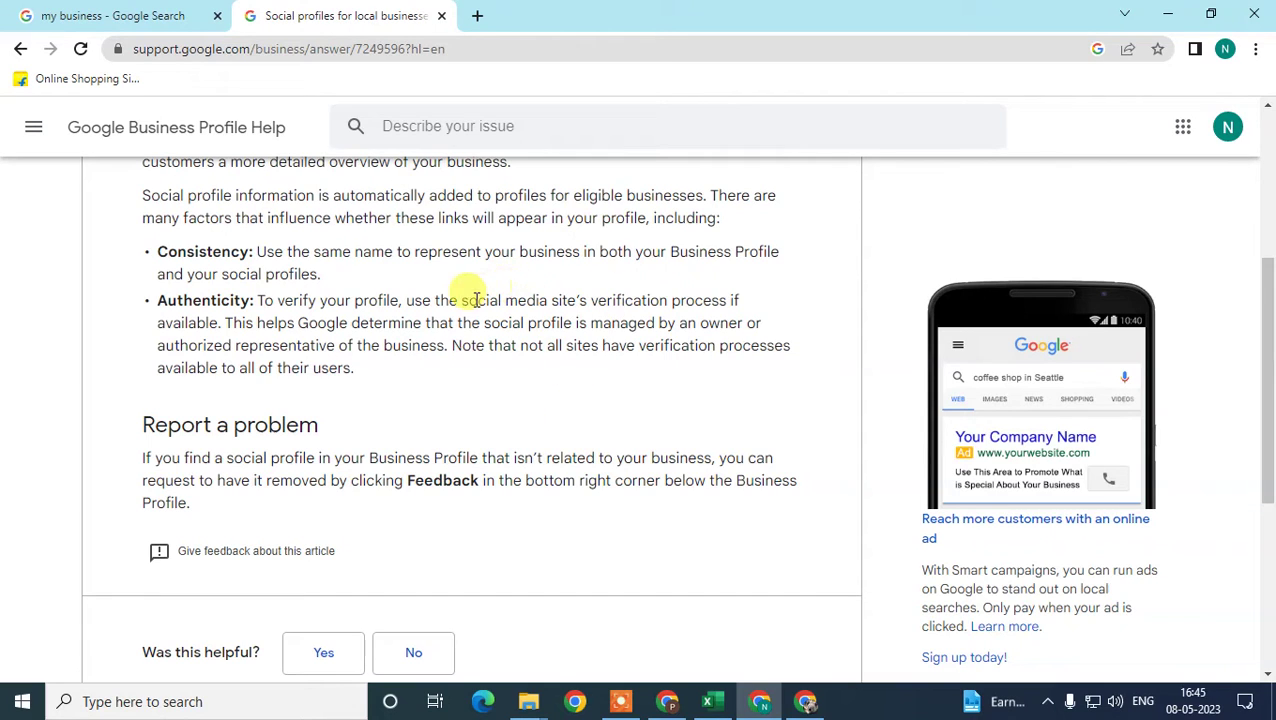
pyautogui.moveTo(459, 301); pyautogui.dragTo(710, 296)
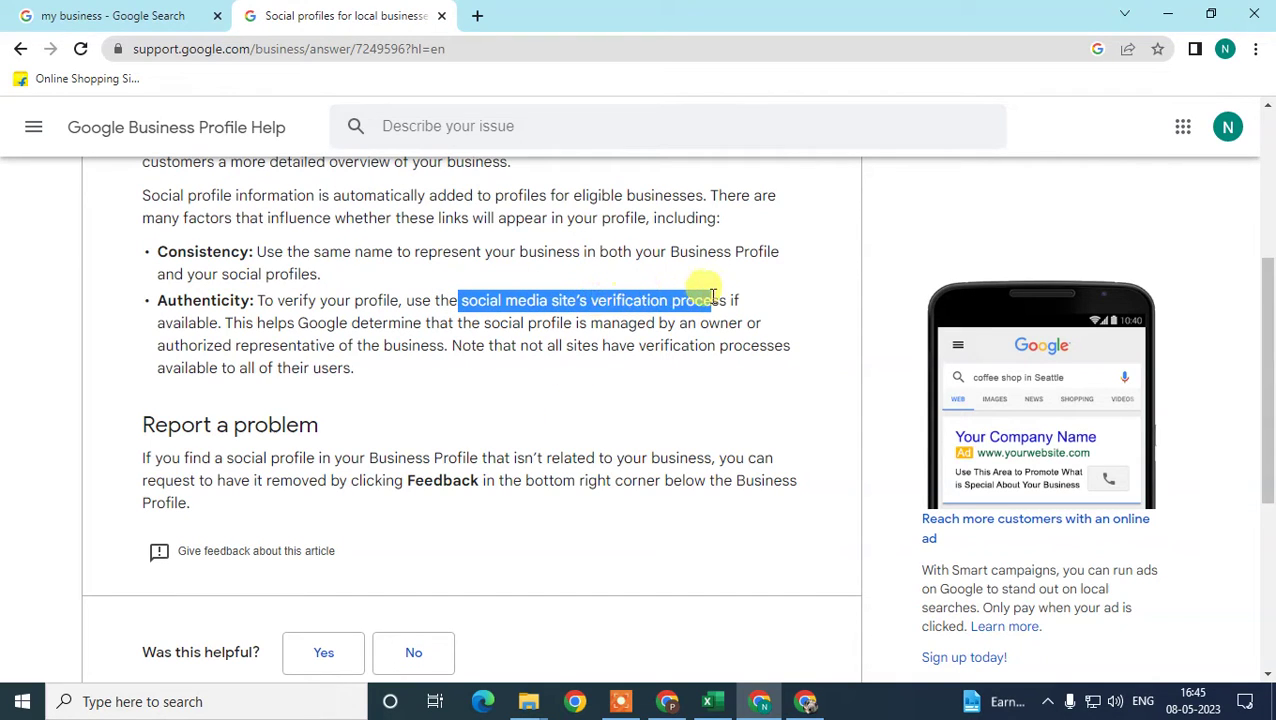
pyautogui.click(226, 334)
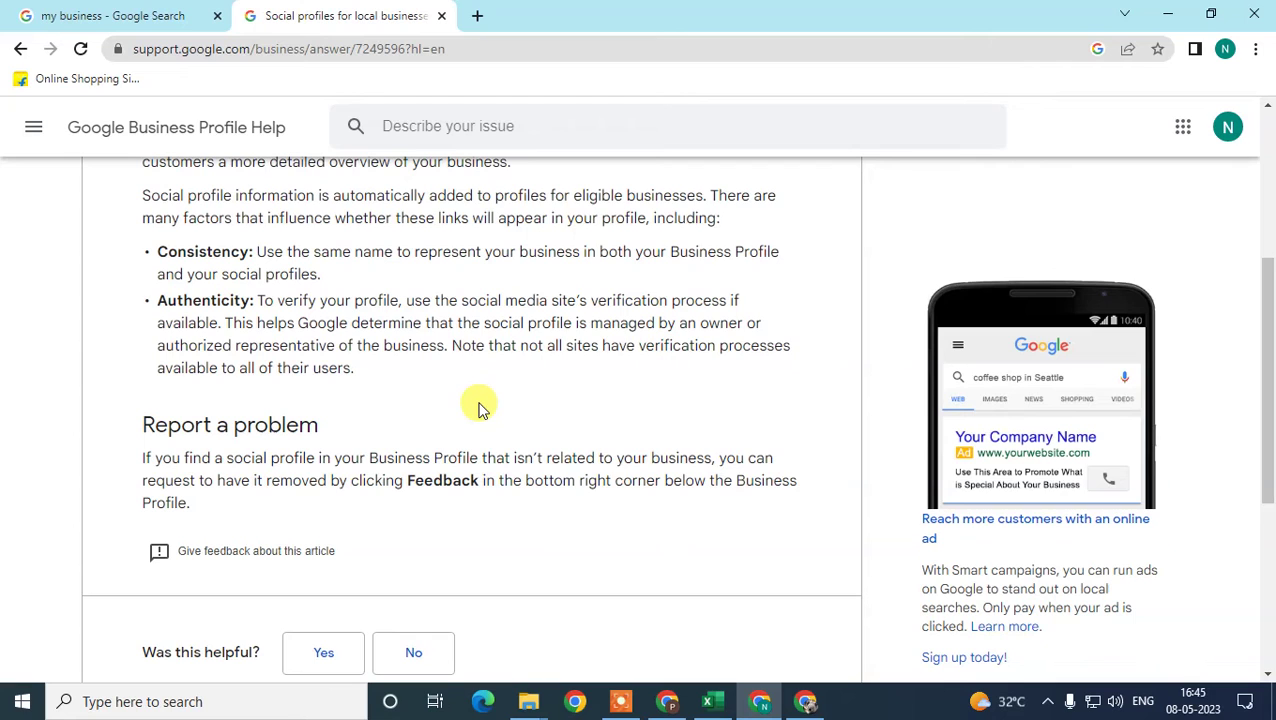
pyautogui.scroll(2, 478, 408)
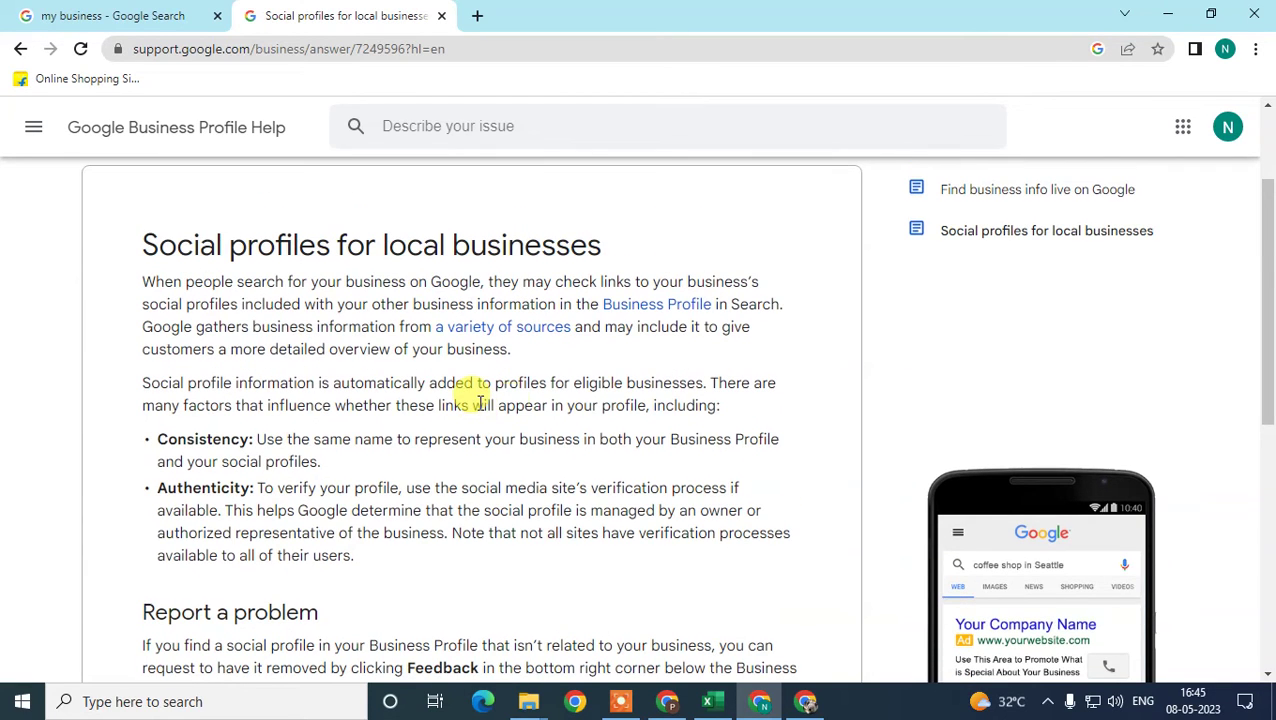
# Highlight the words 'many factors' and then both the Consistency and Authenticity bullets
pyautogui.moveTo(1267, 228); pyautogui.dragTo(1270, 275)
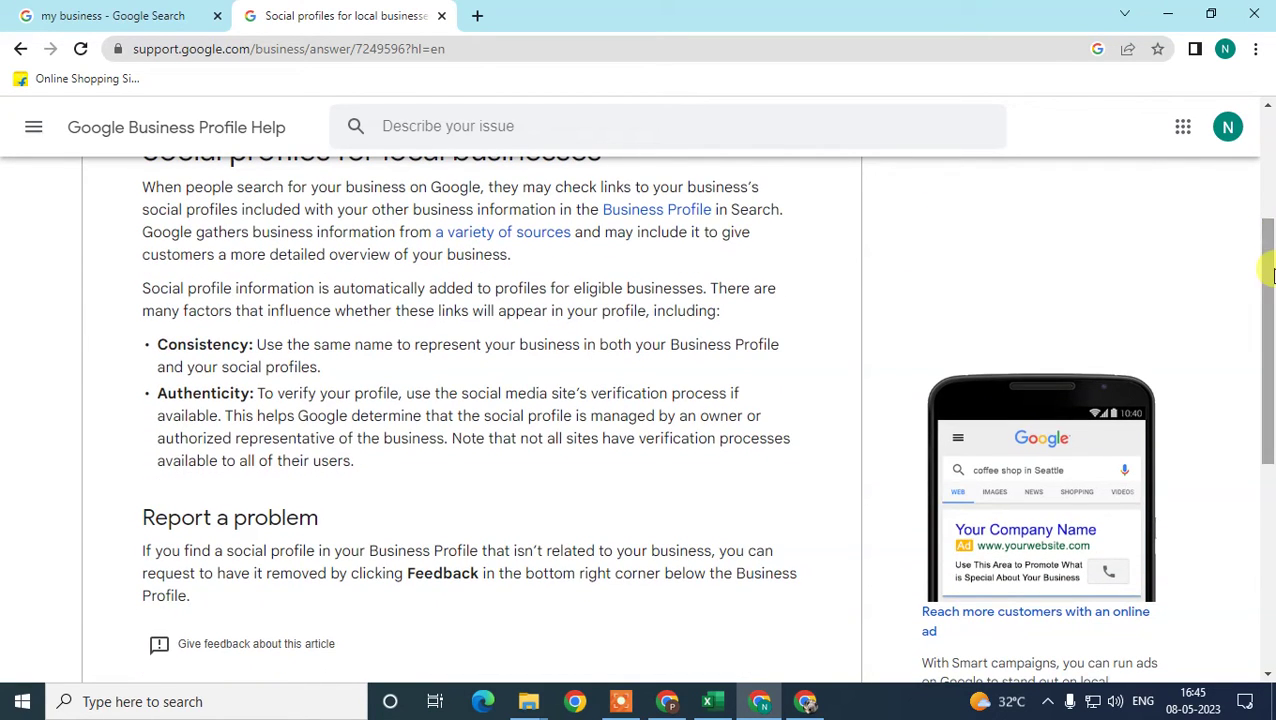
pyautogui.scroll(1, 683, 427)
pyautogui.moveTo(138, 408); pyautogui.dragTo(217, 401)
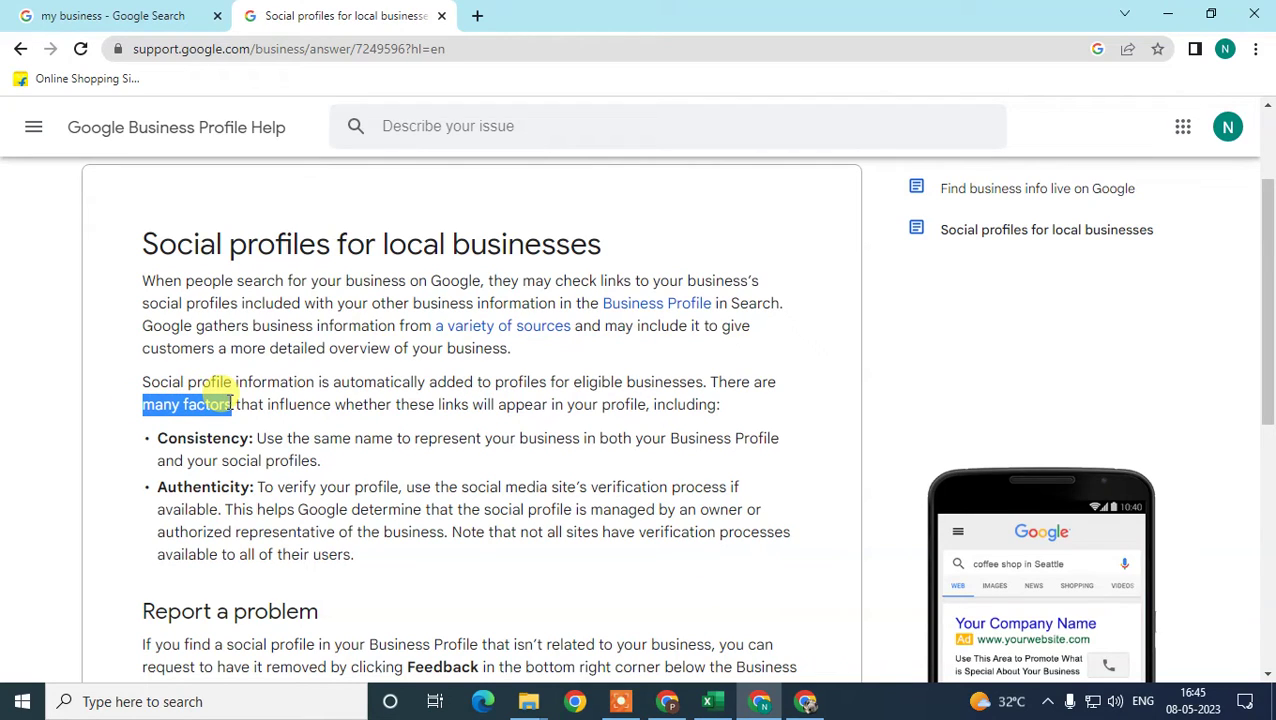
pyautogui.click(143, 412)
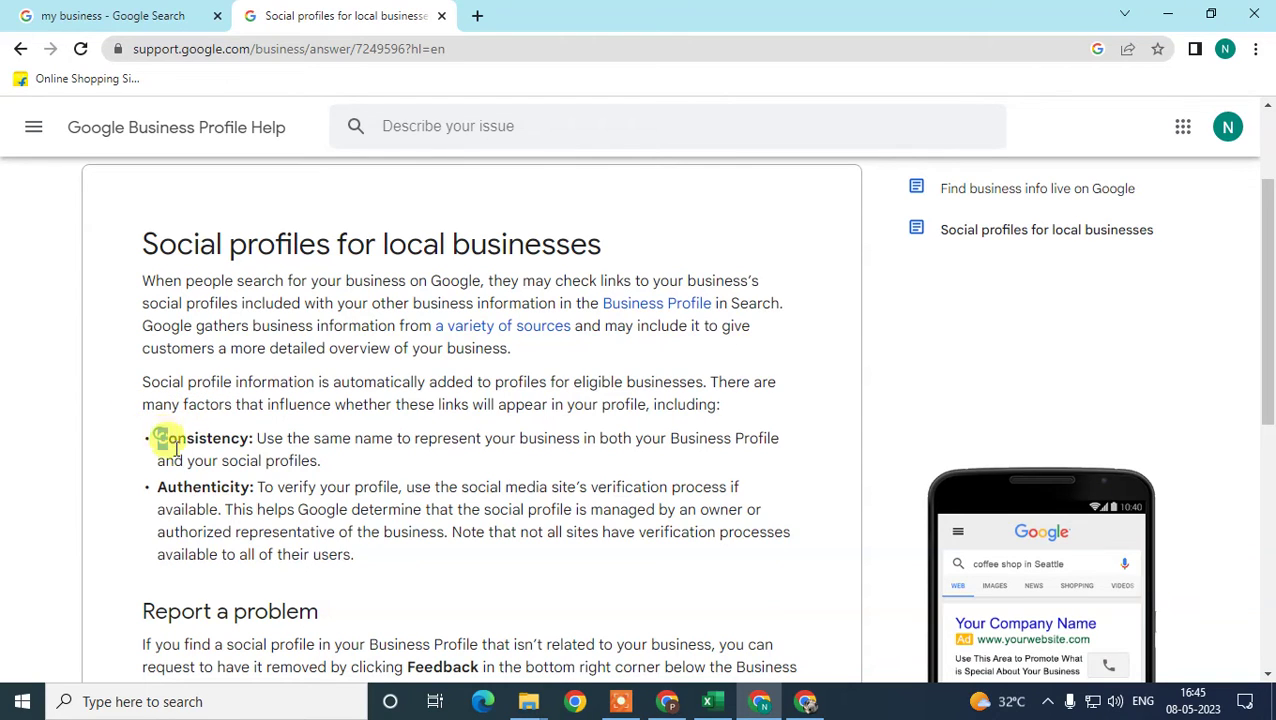
pyautogui.moveTo(158, 440); pyautogui.dragTo(357, 553)
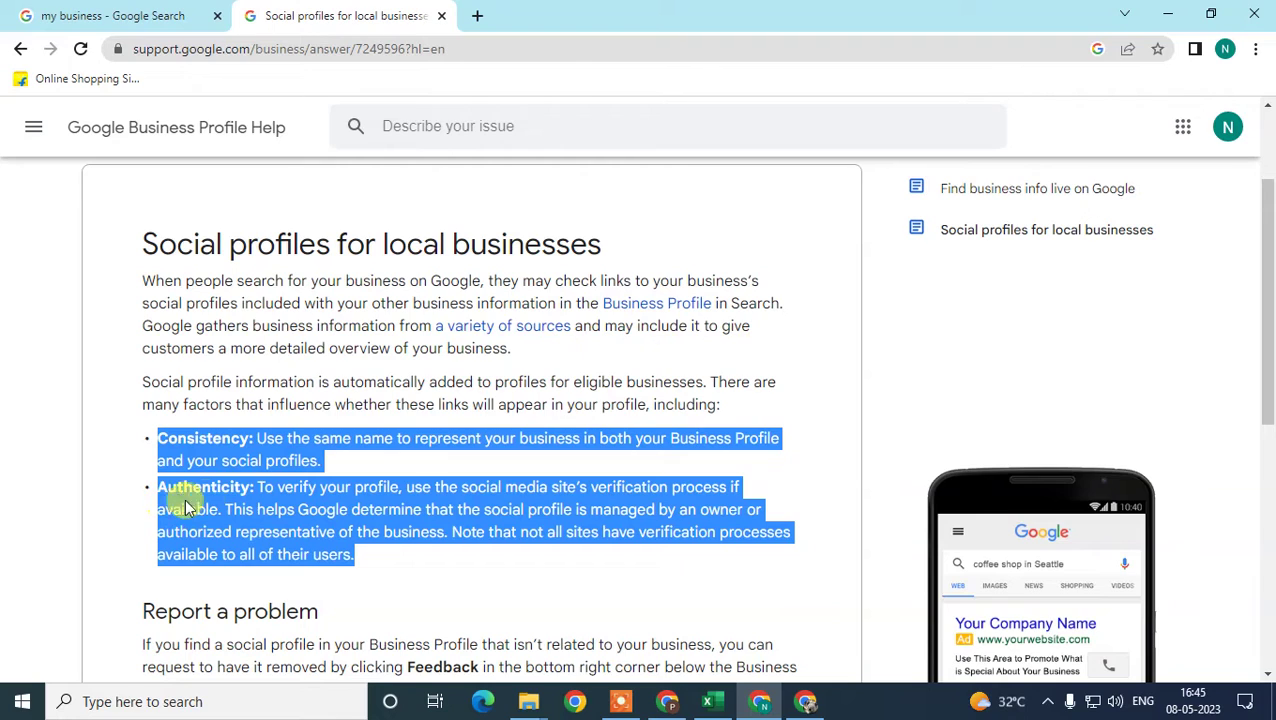
pyautogui.click(432, 435)
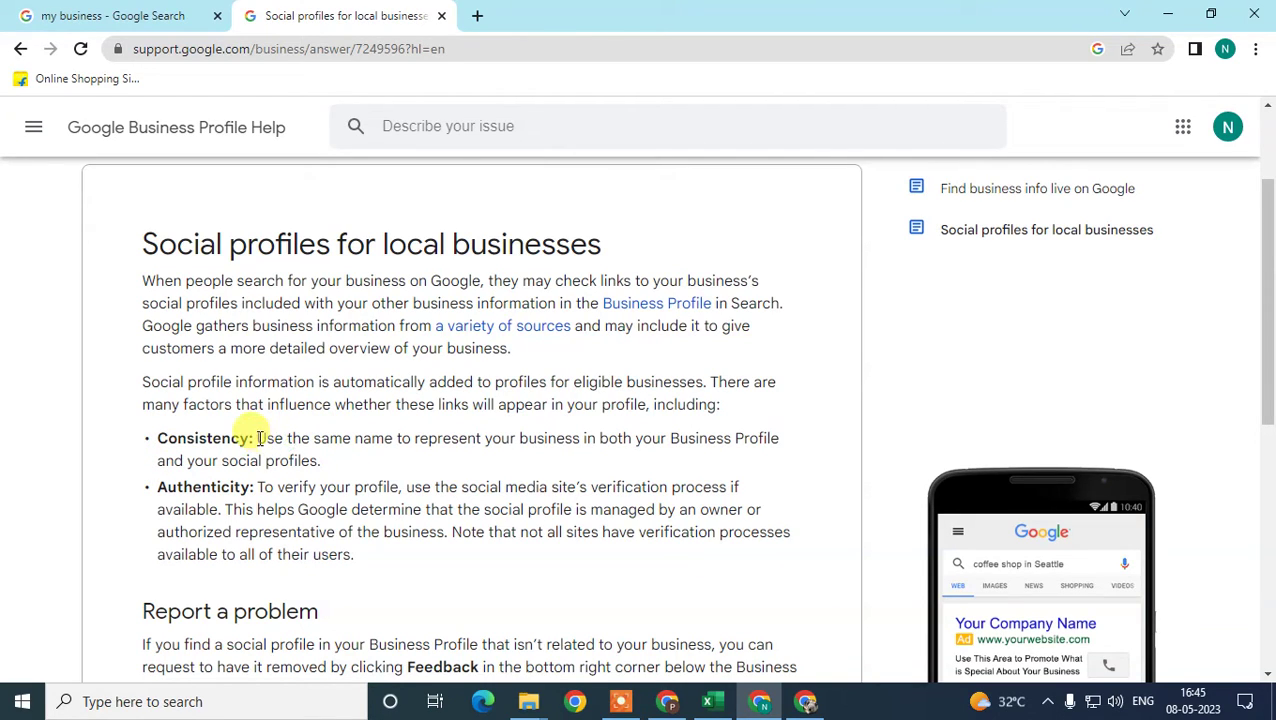
# Highlight the same-name advice, Consistency label and Authenticity text, then switch to the my business results
pyautogui.moveTo(256, 438); pyautogui.dragTo(370, 452)
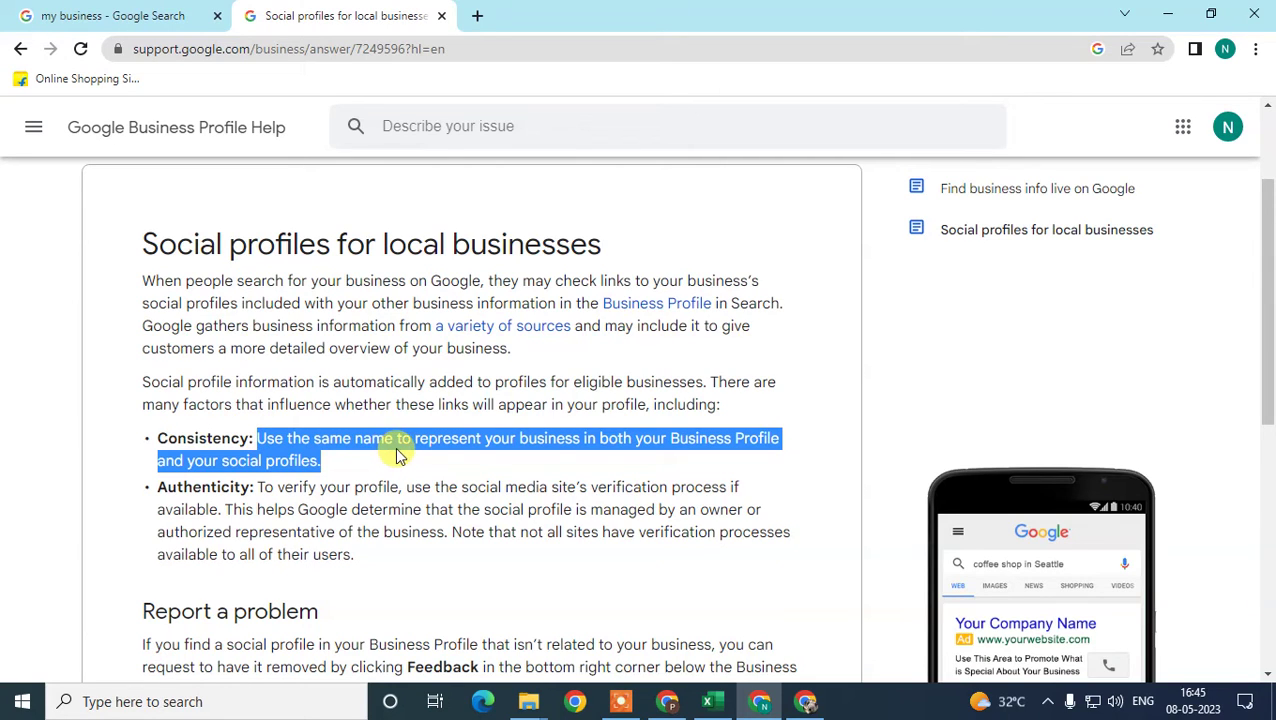
pyautogui.moveTo(158, 438); pyautogui.dragTo(232, 436)
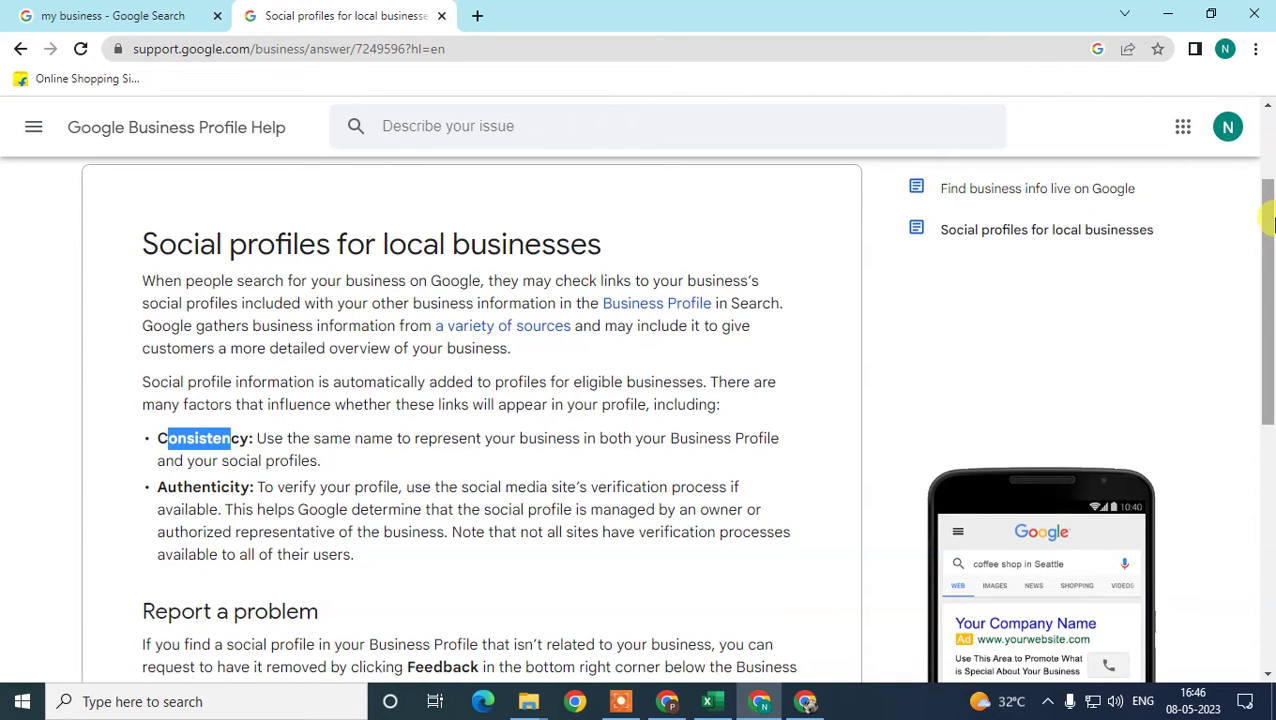
pyautogui.moveTo(1268, 222); pyautogui.dragTo(1268, 232)
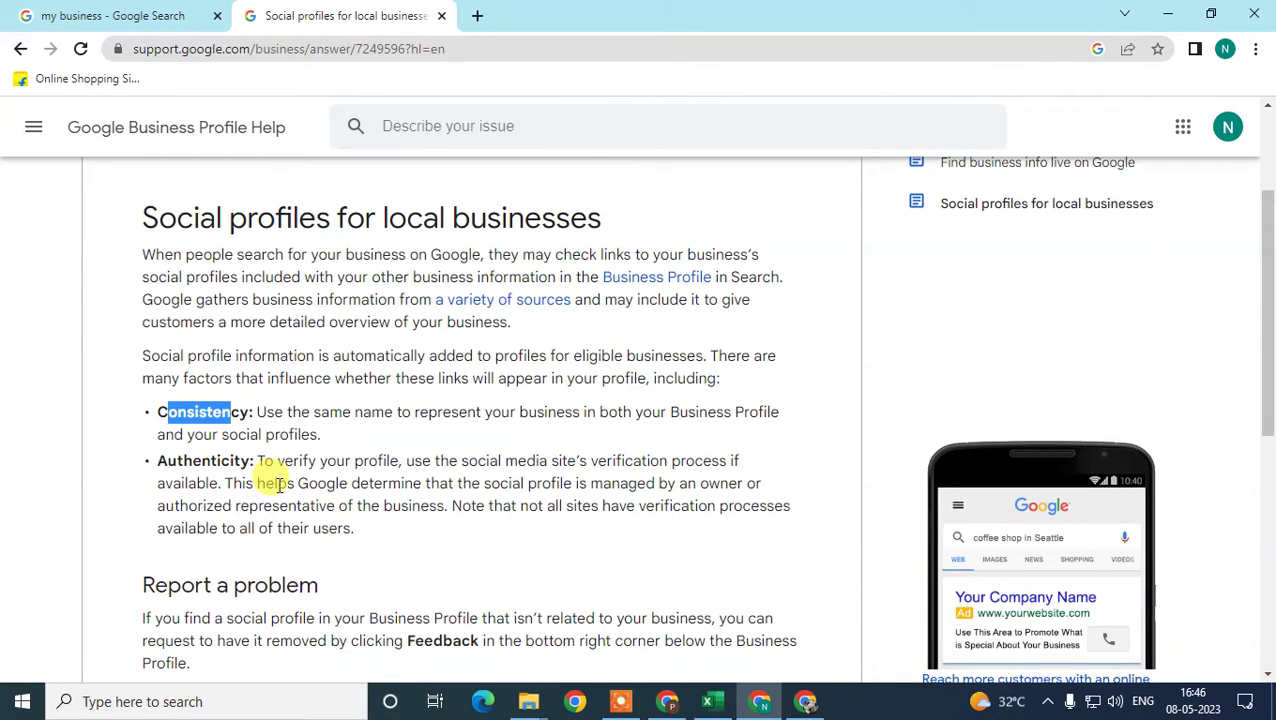
pyautogui.moveTo(298, 483); pyautogui.dragTo(386, 492)
pyautogui.click(140, 373)
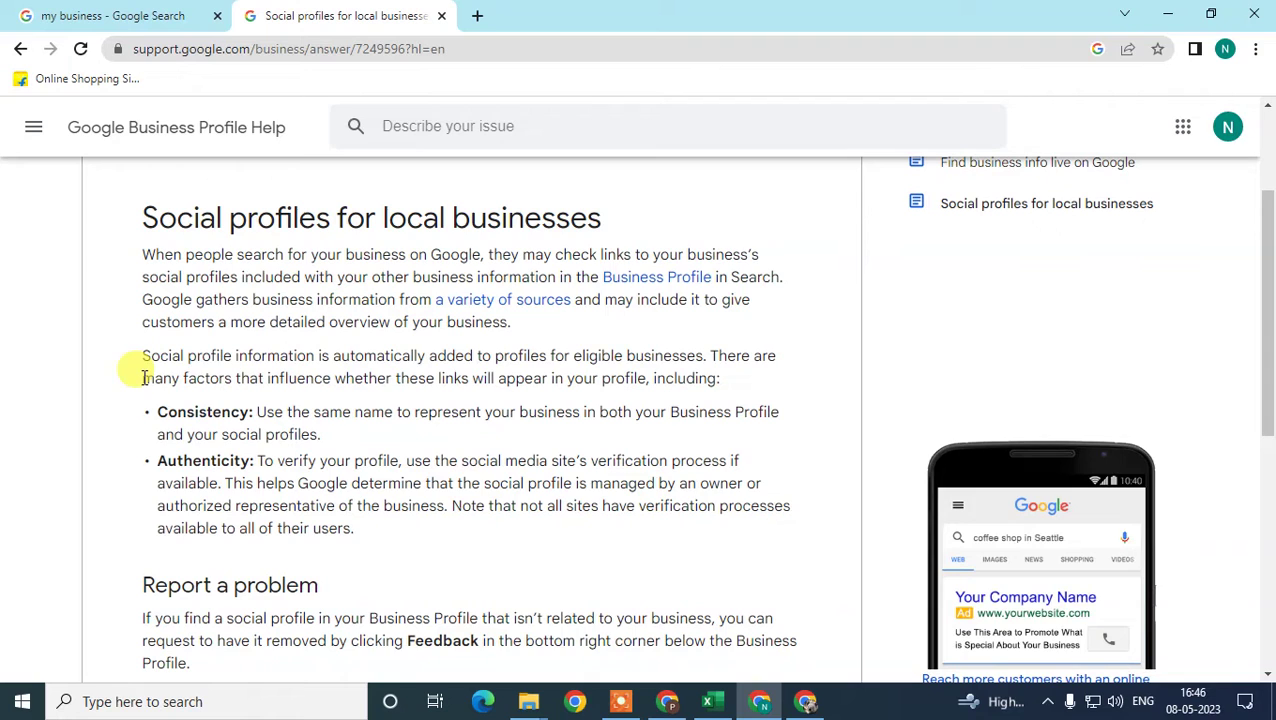
pyautogui.moveTo(143, 377); pyautogui.dragTo(229, 378)
pyautogui.click(126, 14)
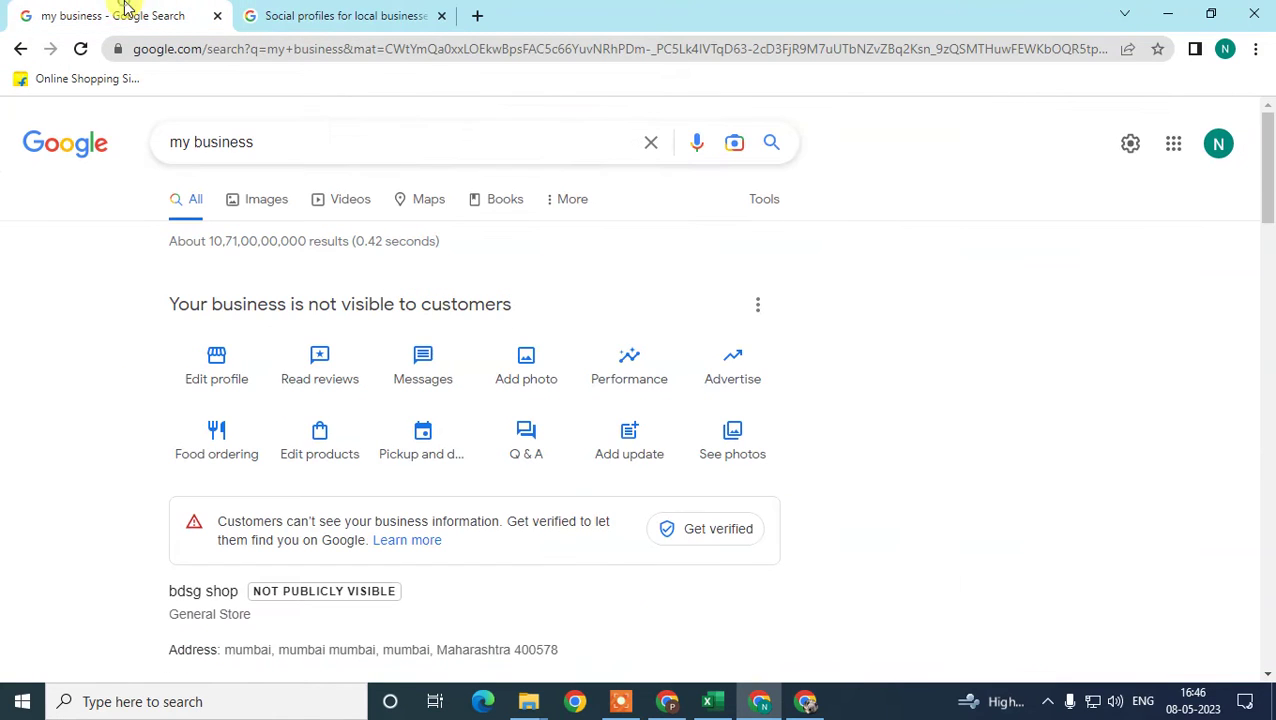
# Check bdsg shop's Contact details in Edit profile, finding no phone or website, then close it
pyautogui.click(210, 372)
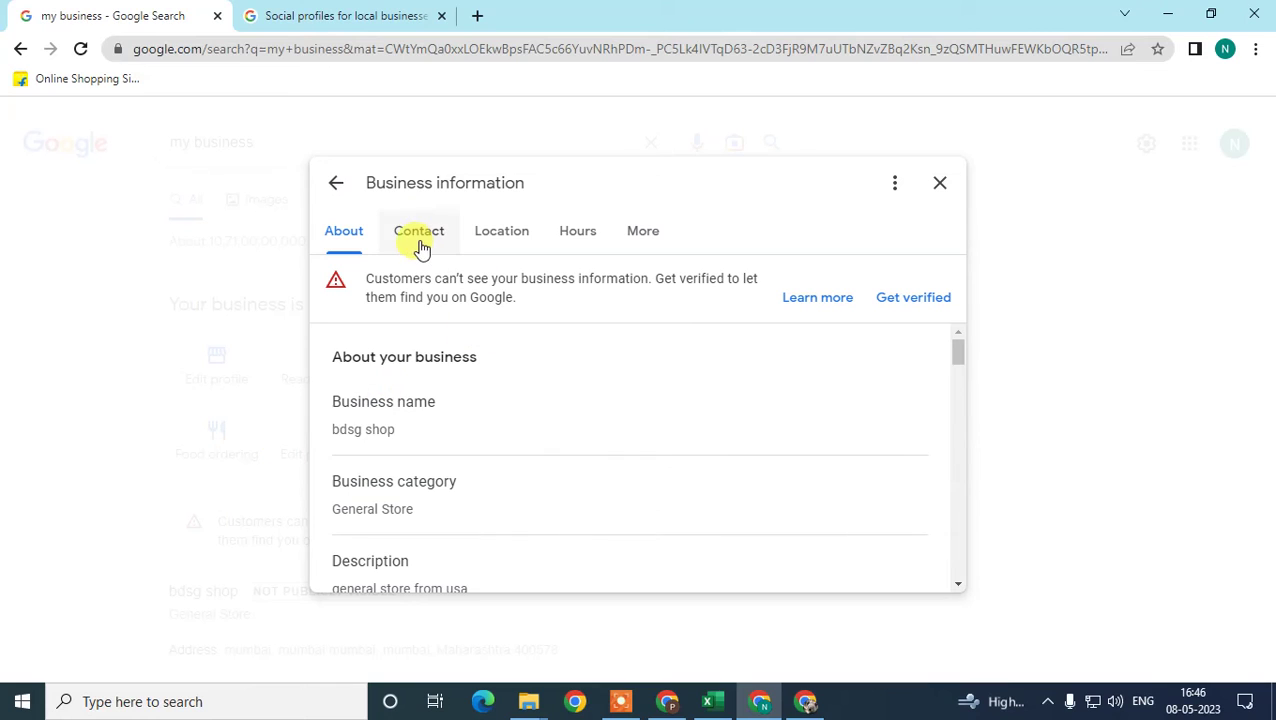
pyautogui.click(419, 240)
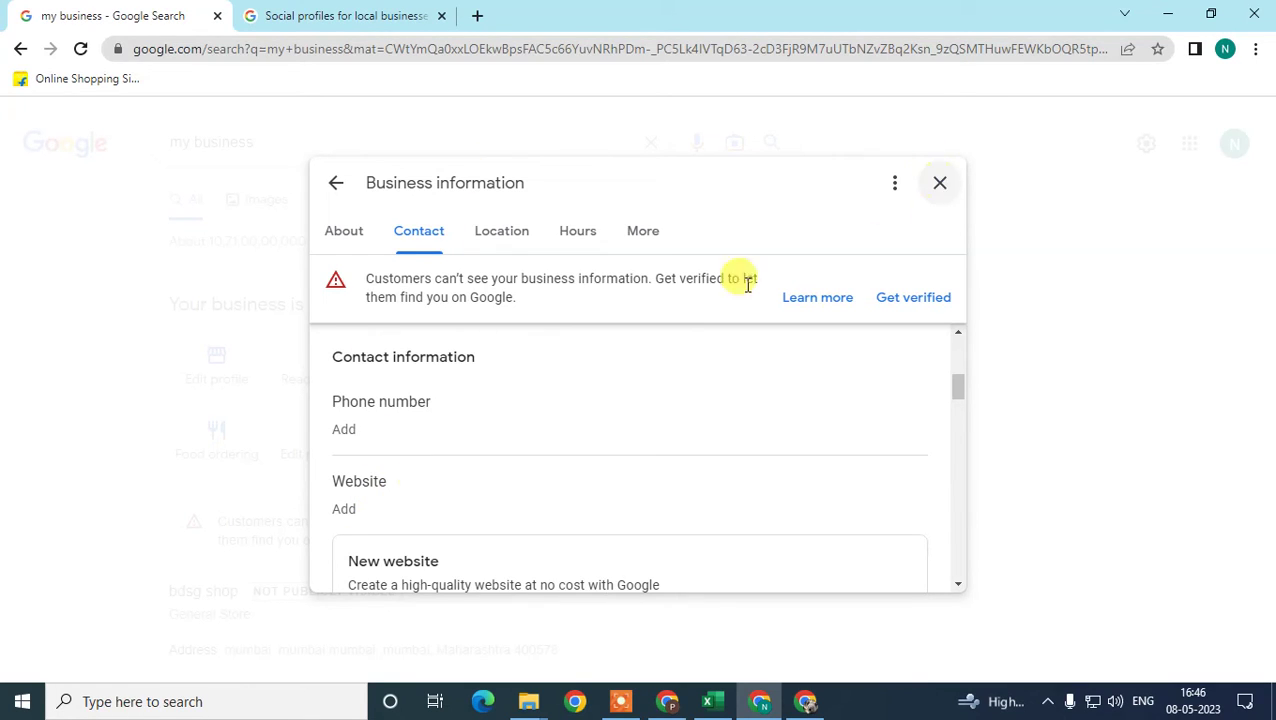
pyautogui.click(940, 184)
# Back on the Social profiles article, clear the old highlight and mark part of 'Consistency'
pyautogui.click(352, 14)
pyautogui.click(192, 400)
pyautogui.moveTo(166, 408); pyautogui.dragTo(195, 410)
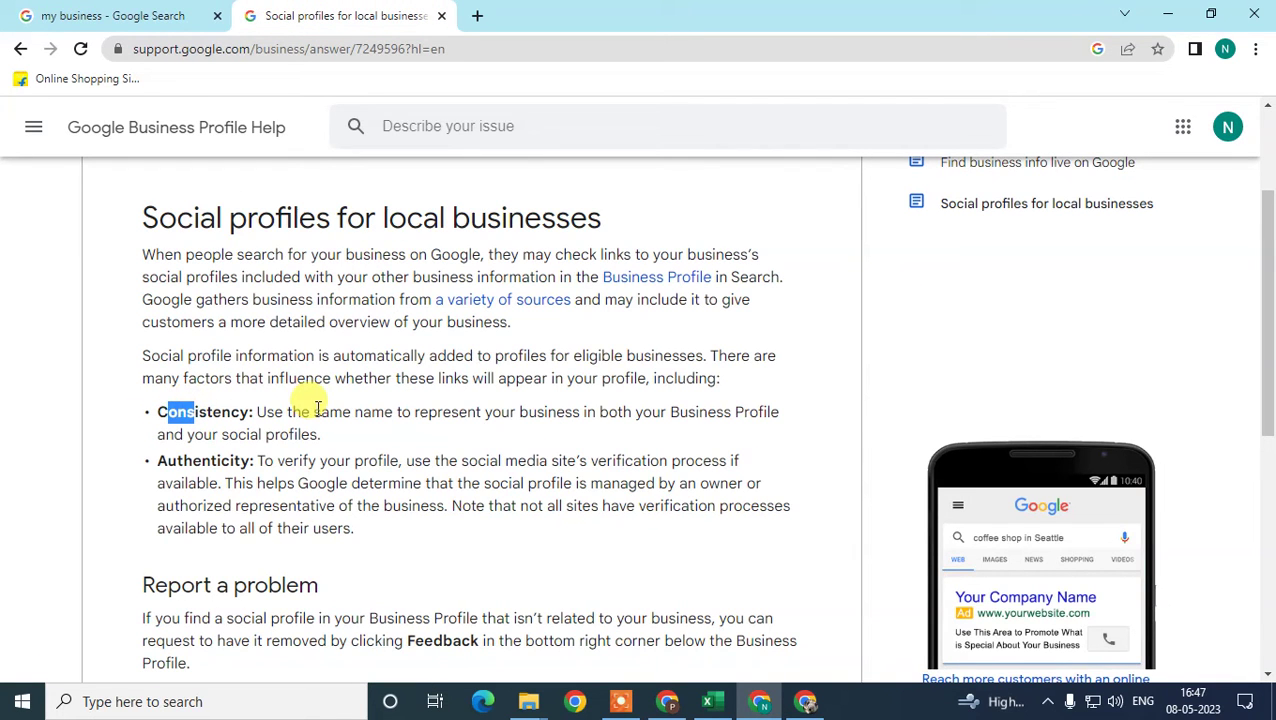
pyautogui.click(138, 12)
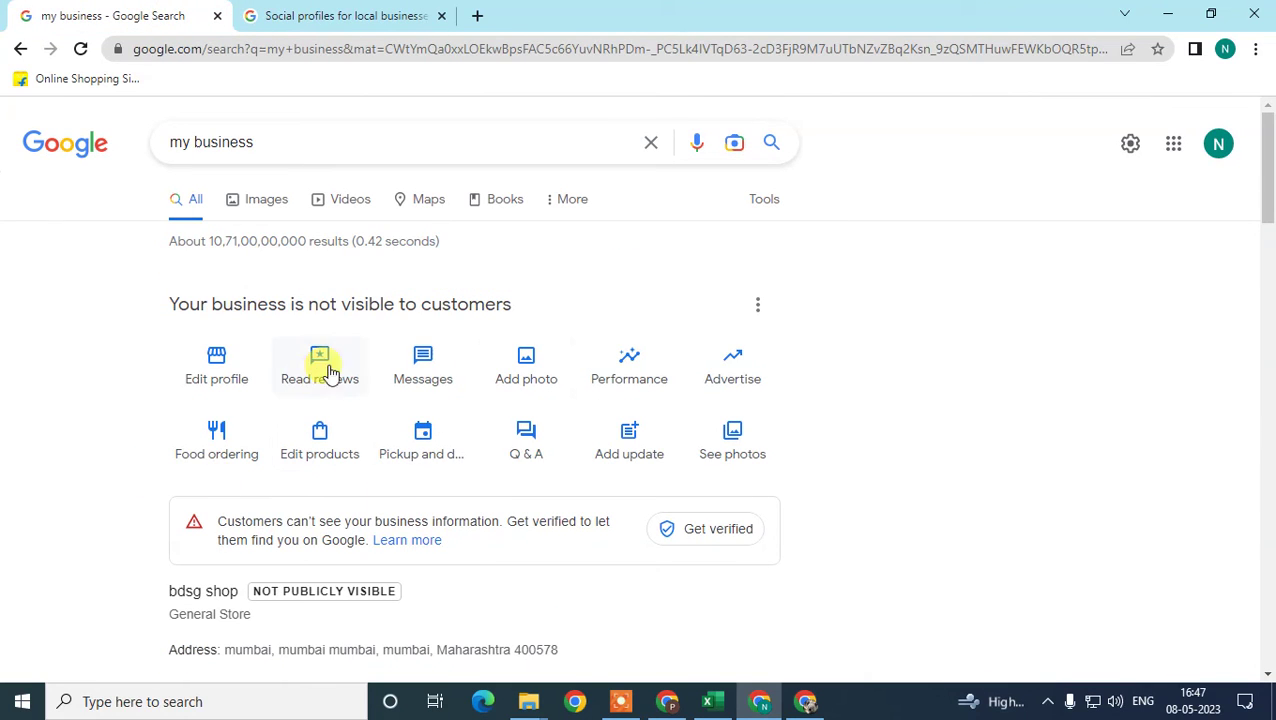
pyautogui.click(355, 14)
pyautogui.click(66, 8)
pyautogui.click(340, 15)
pyautogui.click(157, 413)
pyautogui.moveTo(157, 413); pyautogui.dragTo(242, 412)
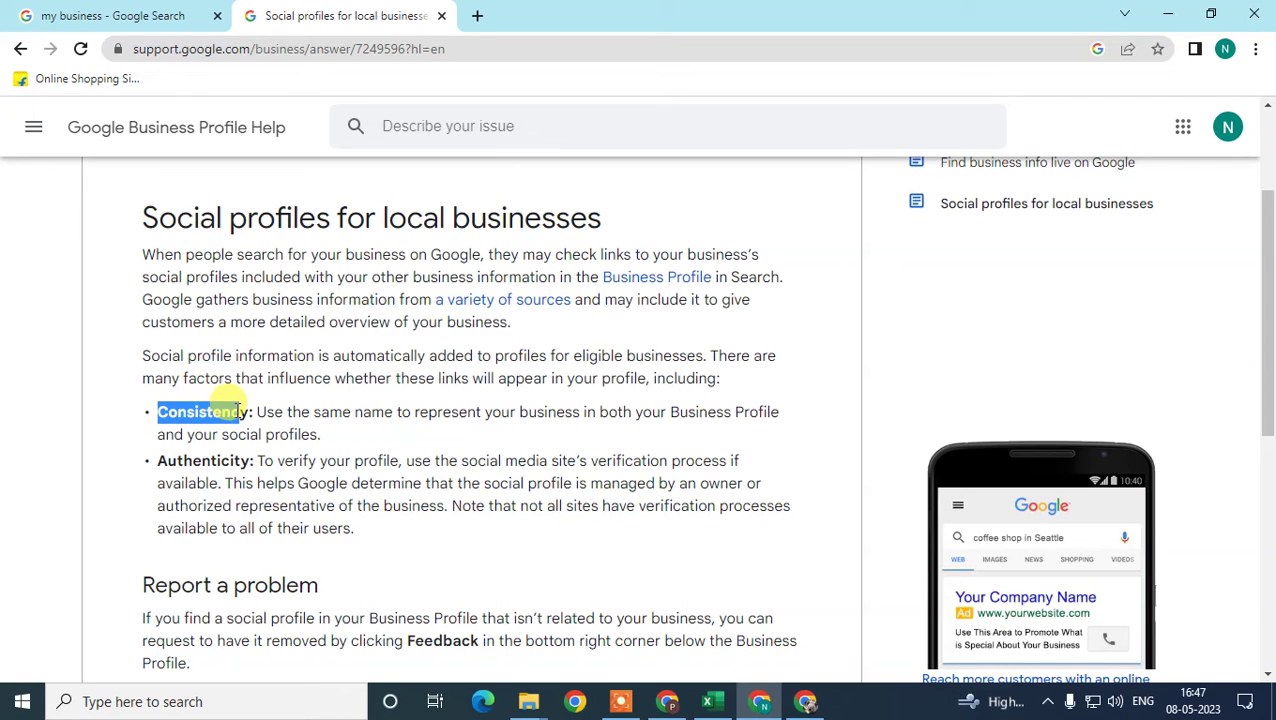
pyautogui.click(40, 14)
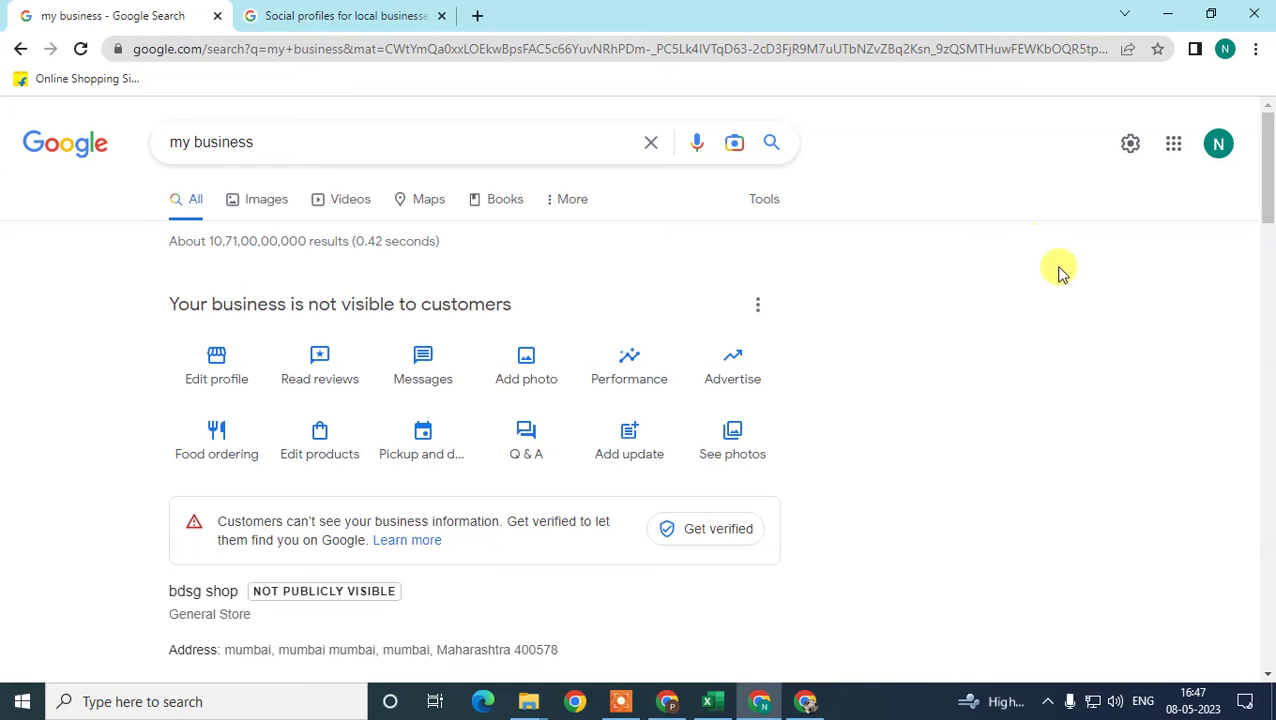
pyautogui.moveTo(1270, 150)
pyautogui.mouseDown()
pyautogui.moveTo(1267, 199)
pyautogui.moveTo(1268, 148)
pyautogui.mouseUp()
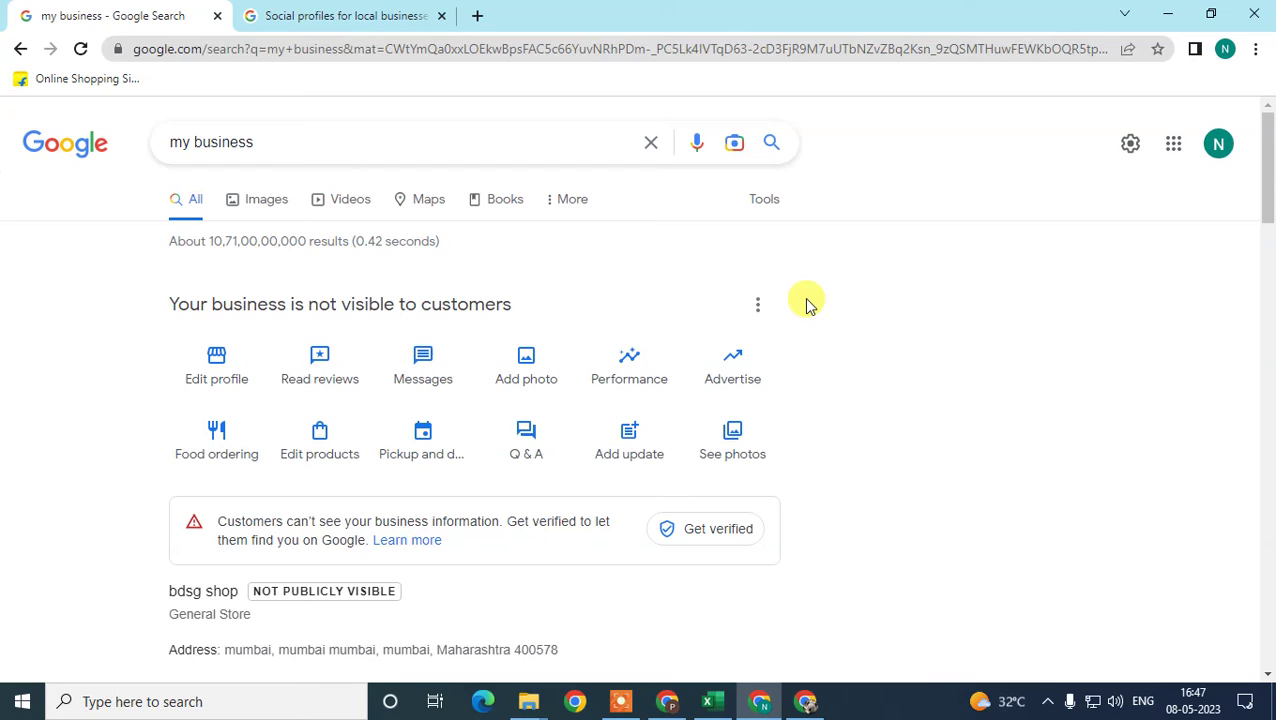
pyautogui.click(335, 15)
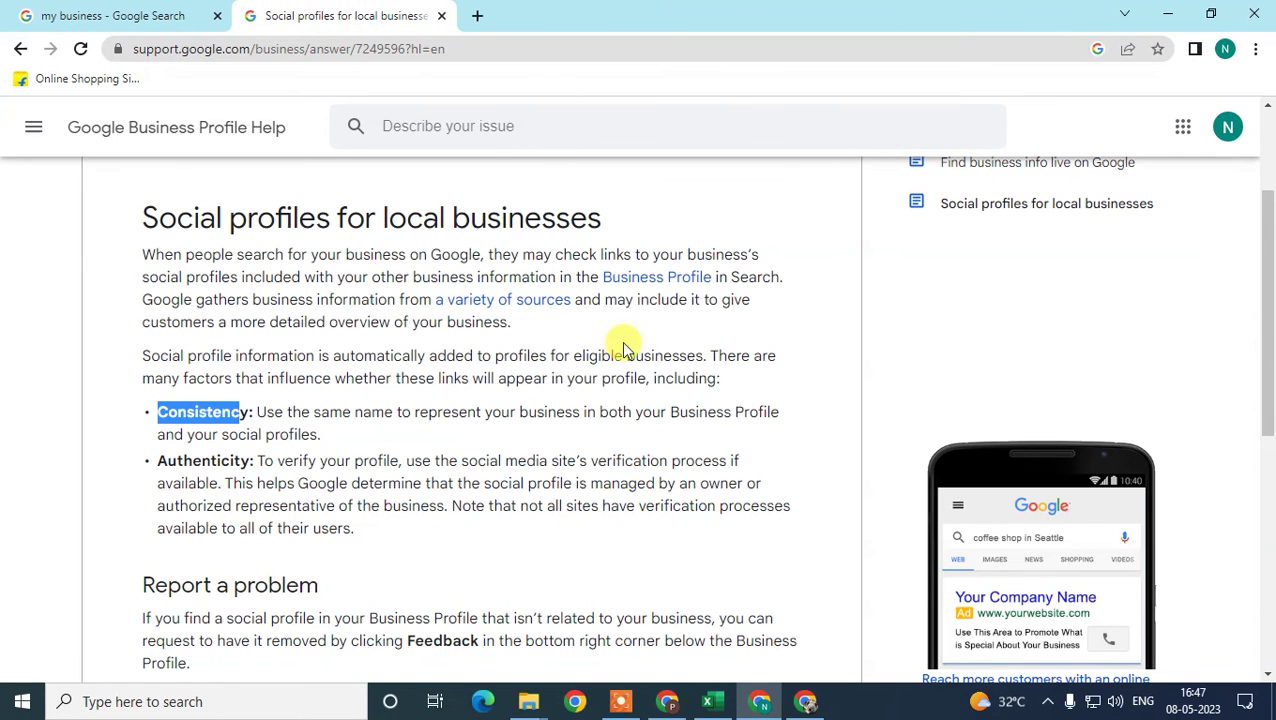
# Highlight the article title, Consistency bullet and both bullets, then switch to the my business results
pyautogui.moveTo(141, 216); pyautogui.dragTo(446, 216)
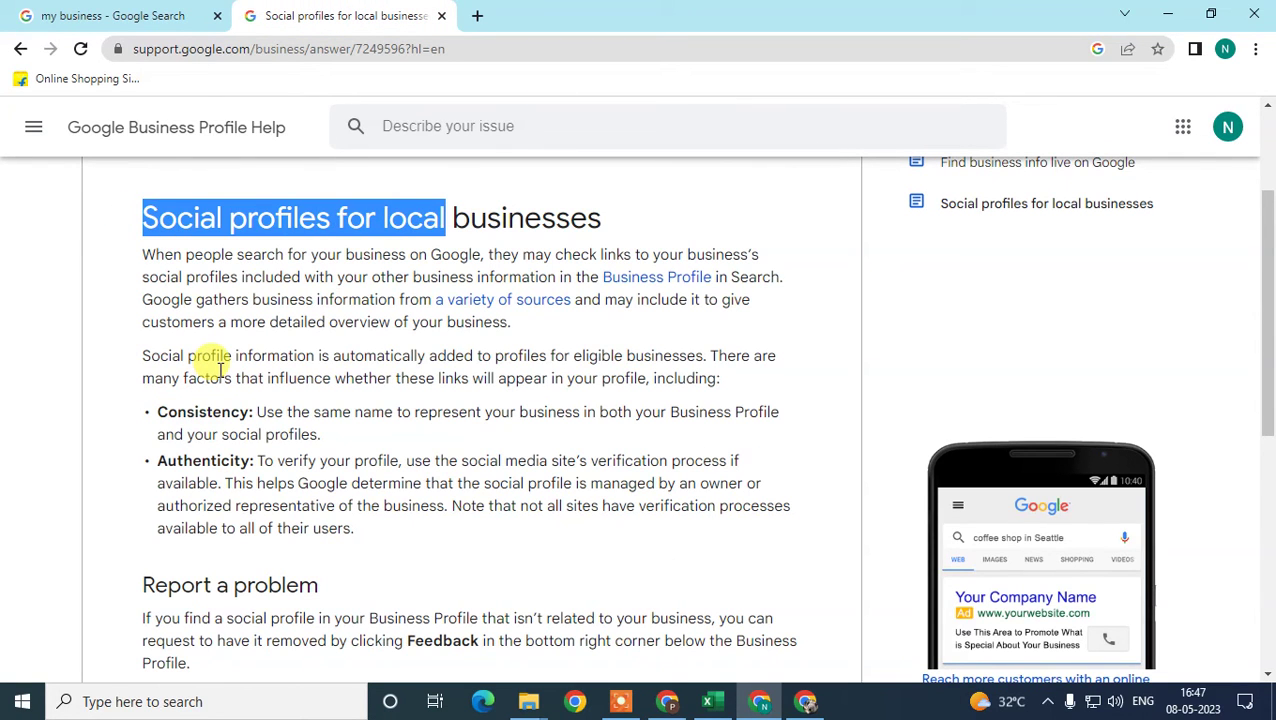
pyautogui.click(366, 400)
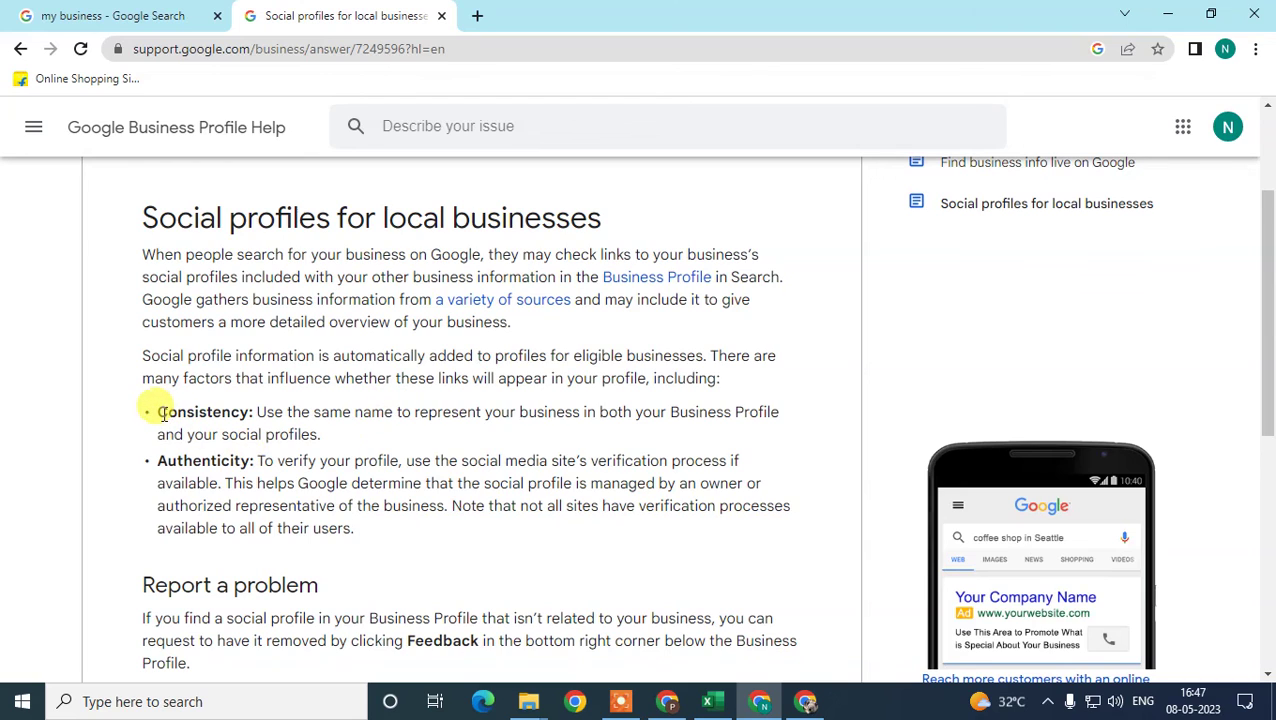
pyautogui.moveTo(166, 416); pyautogui.dragTo(333, 478)
pyautogui.click(336, 476)
pyautogui.moveTo(378, 523); pyautogui.dragTo(160, 413)
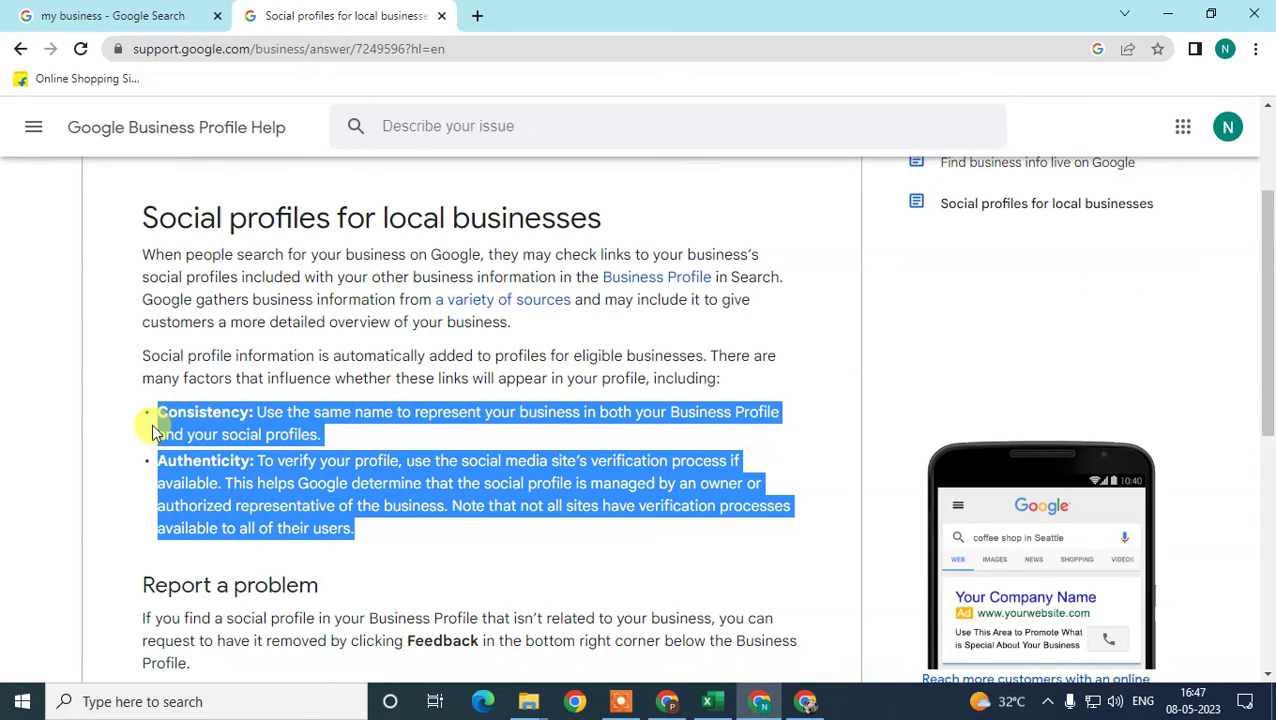
pyautogui.click(70, 14)
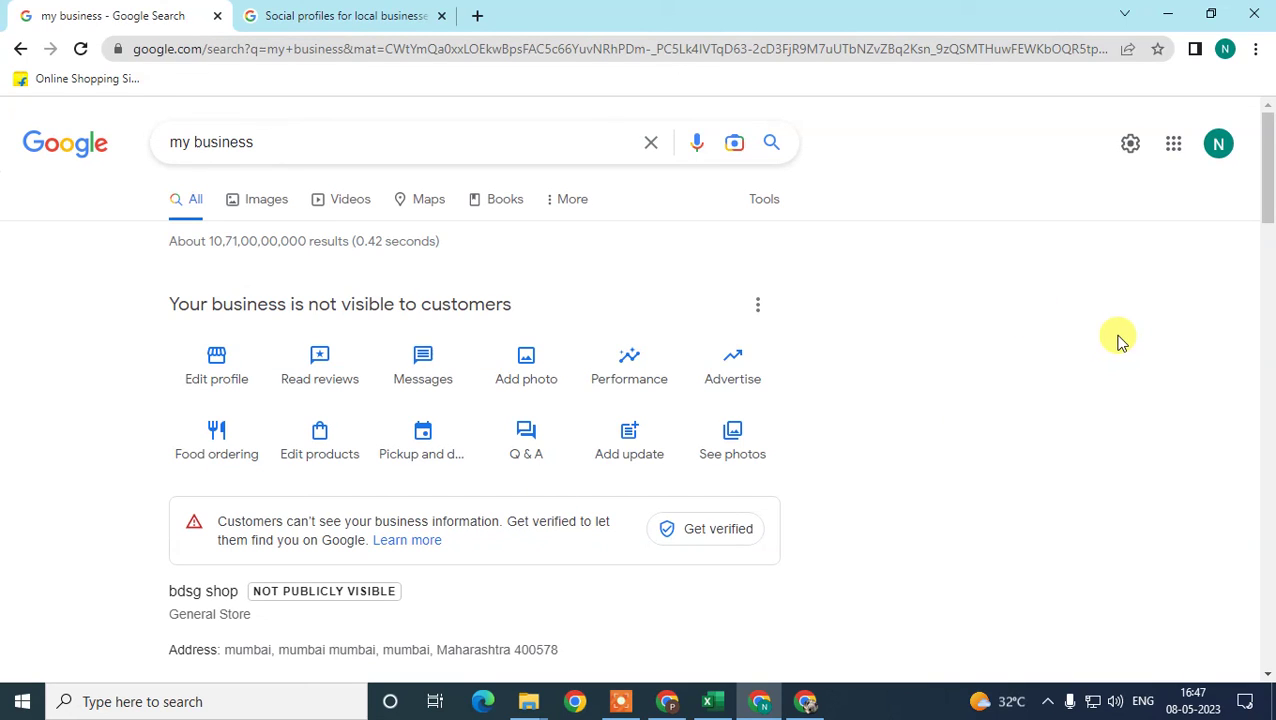
pyautogui.scroll(-4, 930, 528)
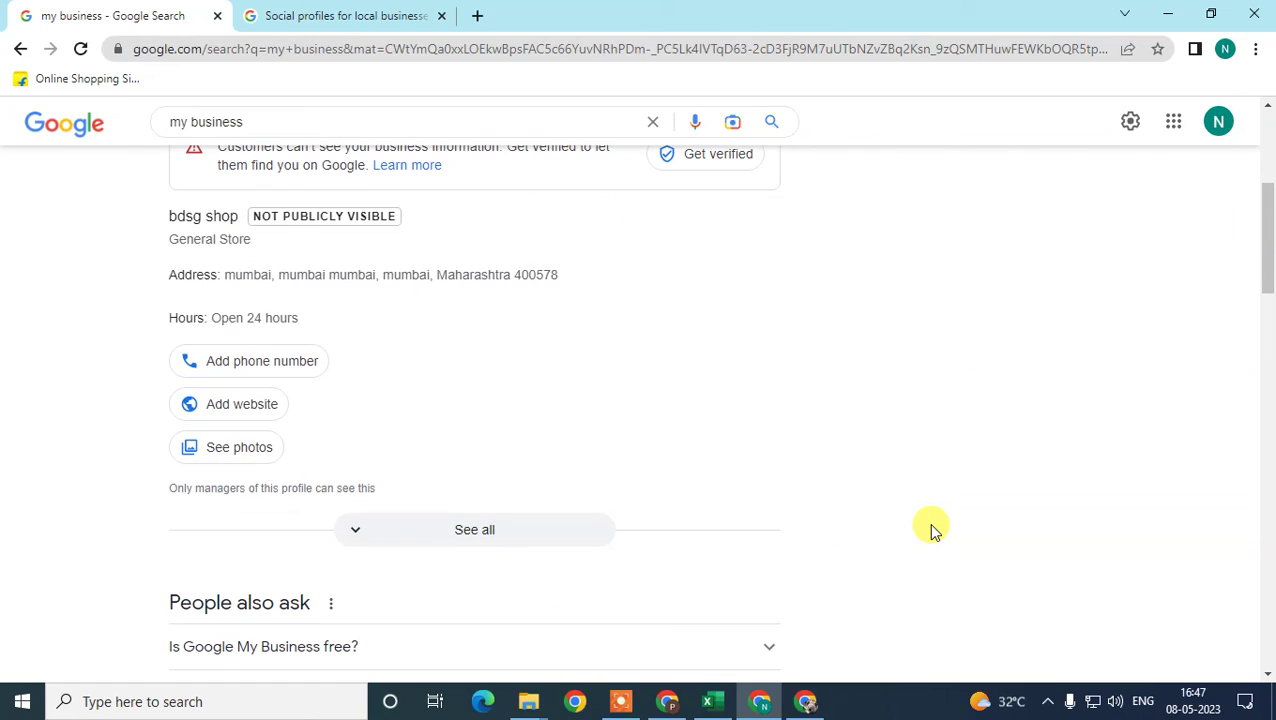
pyautogui.scroll(4, 930, 528)
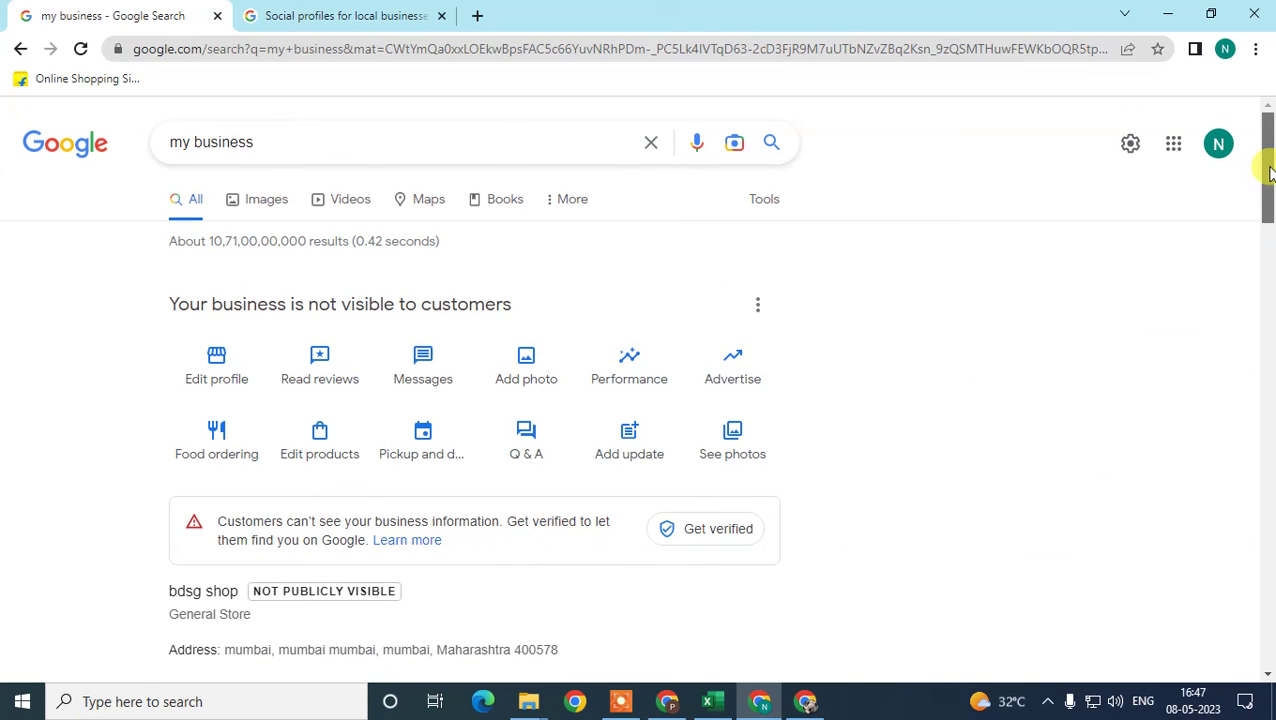
pyautogui.click(424, 20)
pyautogui.click(120, 15)
pyautogui.click(300, 15)
pyautogui.click(62, 12)
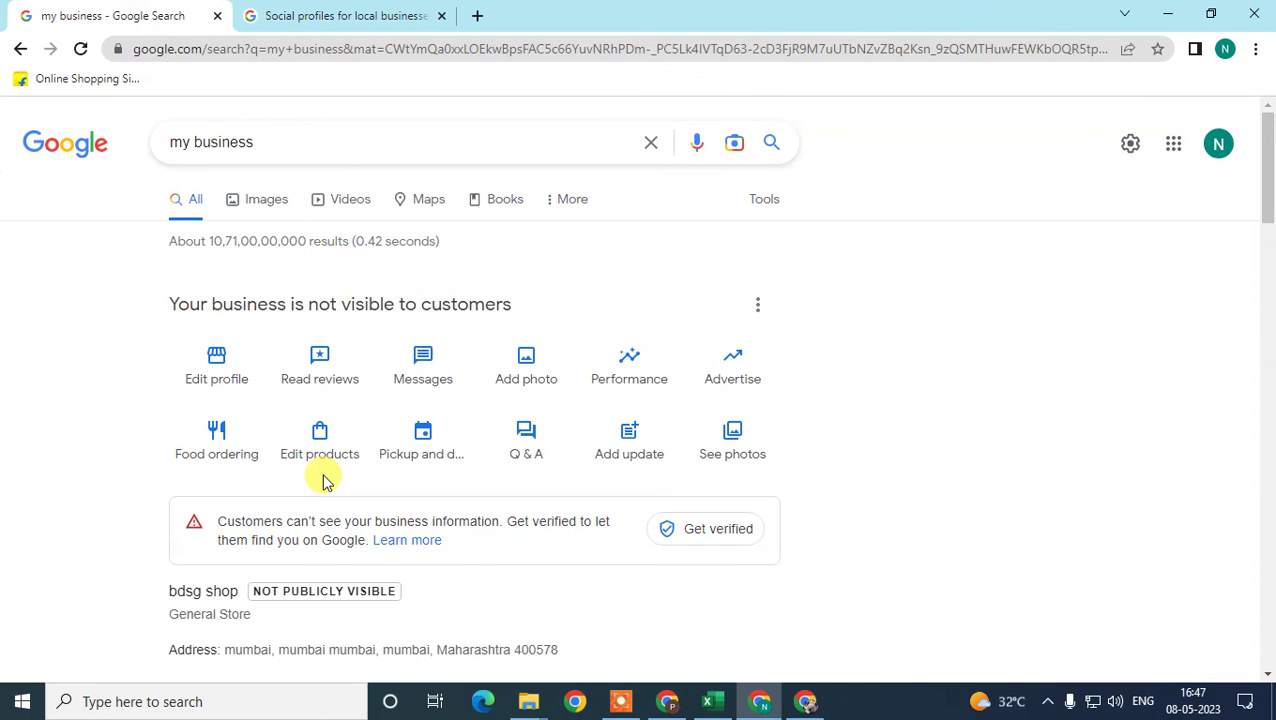